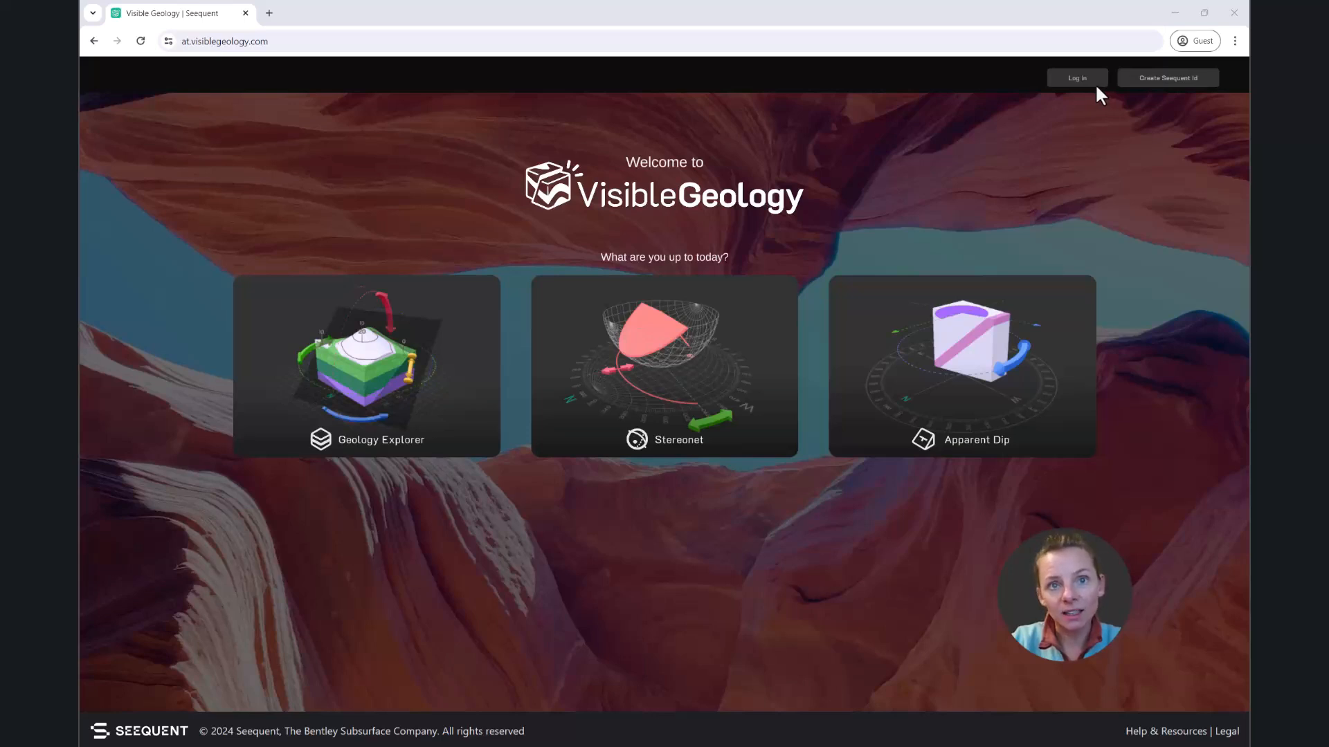
- Log in to the Seequent account
{"action": "left_click", "coordinate": [1087, 82]}
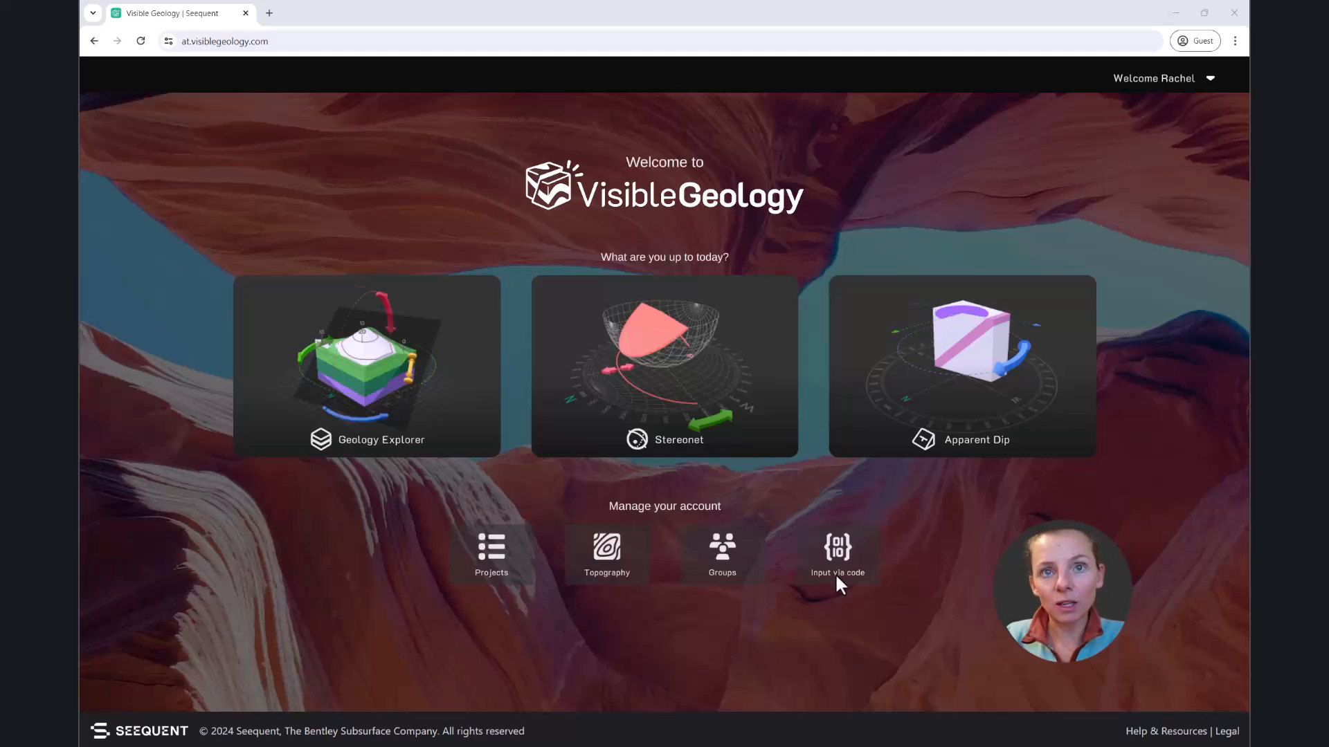
- Review the account's Projects, Topography and Groups pages and the dialog for importing content with a share code
{"action": "left_click", "coordinate": [492, 559]}
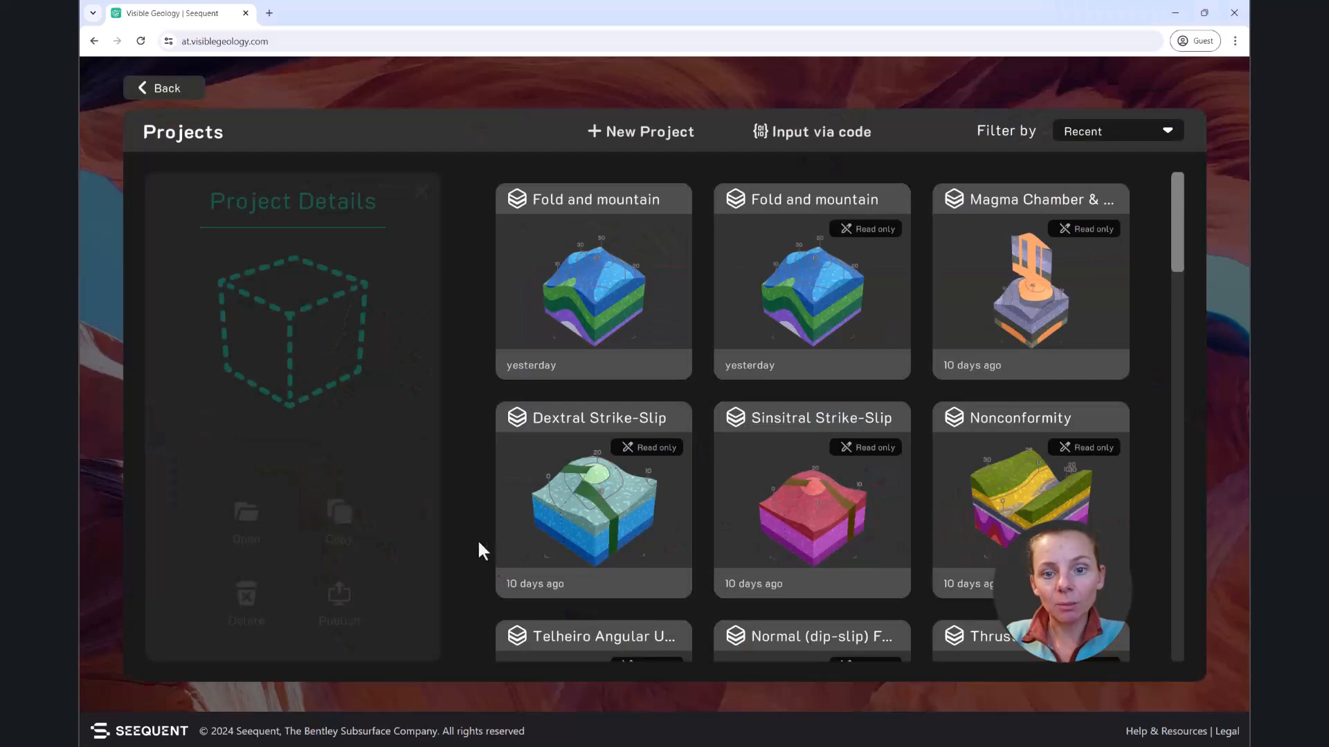
{"action": "left_click", "coordinate": [190, 90]}
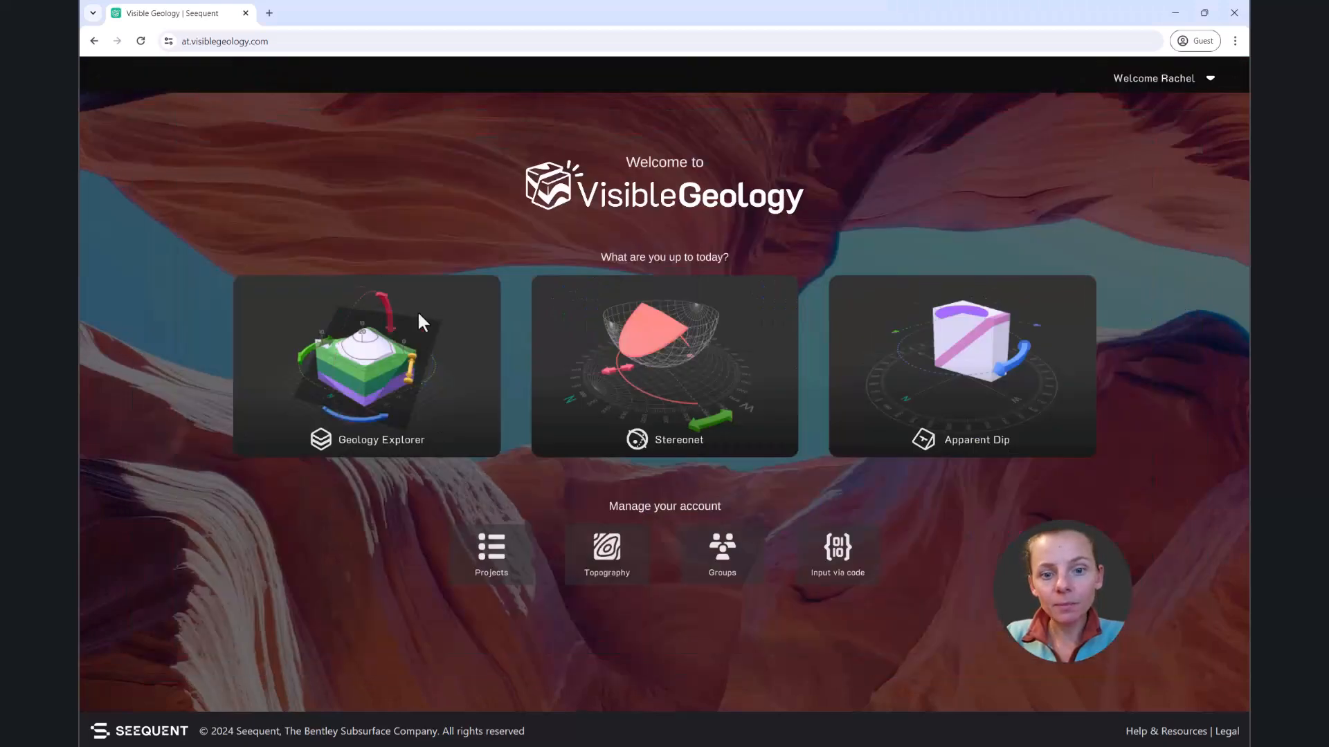
{"action": "left_click", "coordinate": [596, 540]}
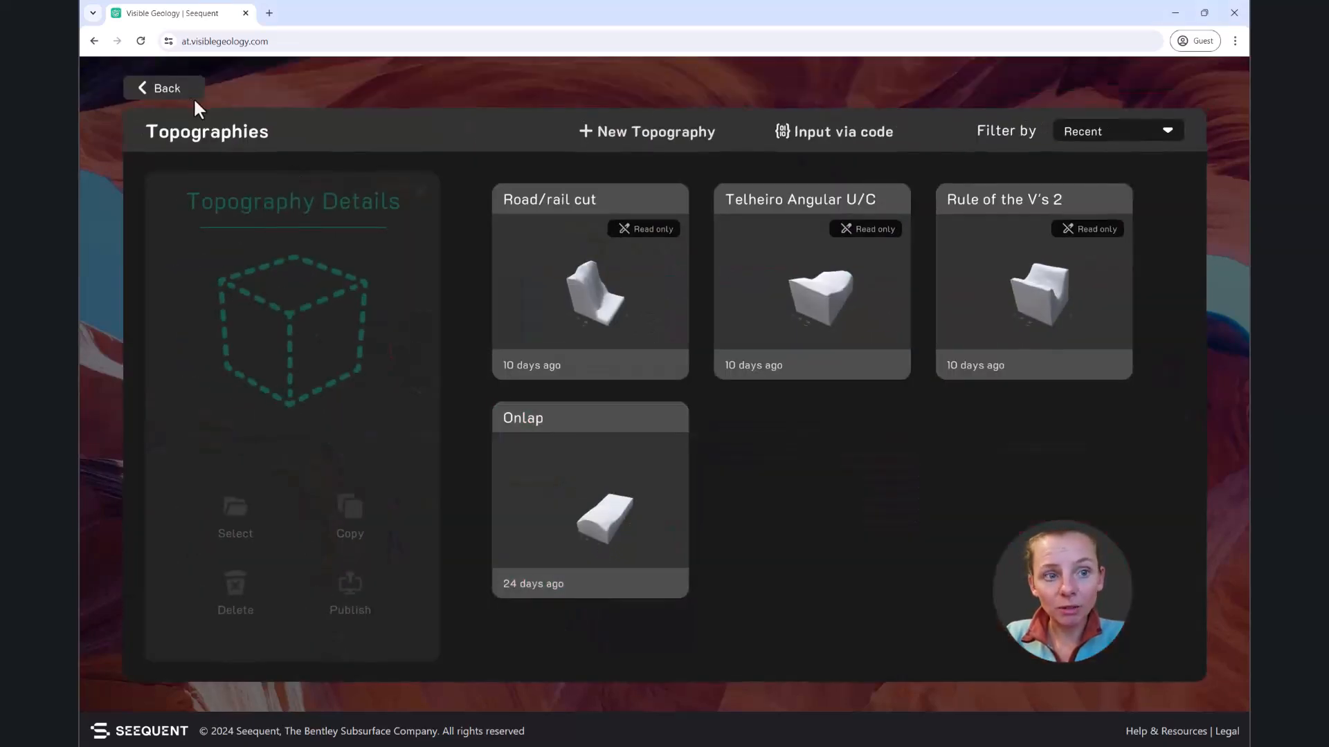
{"action": "left_click", "coordinate": [176, 89]}
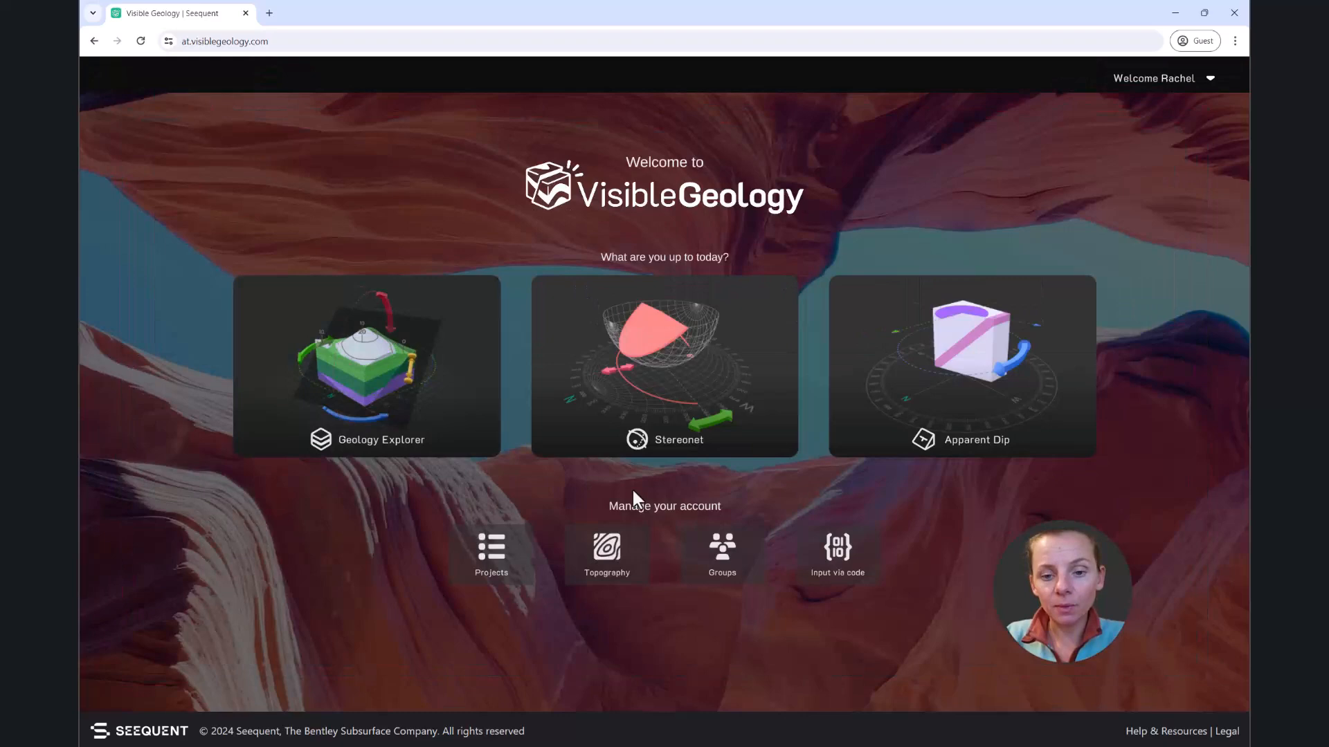
{"action": "left_click", "coordinate": [732, 553]}
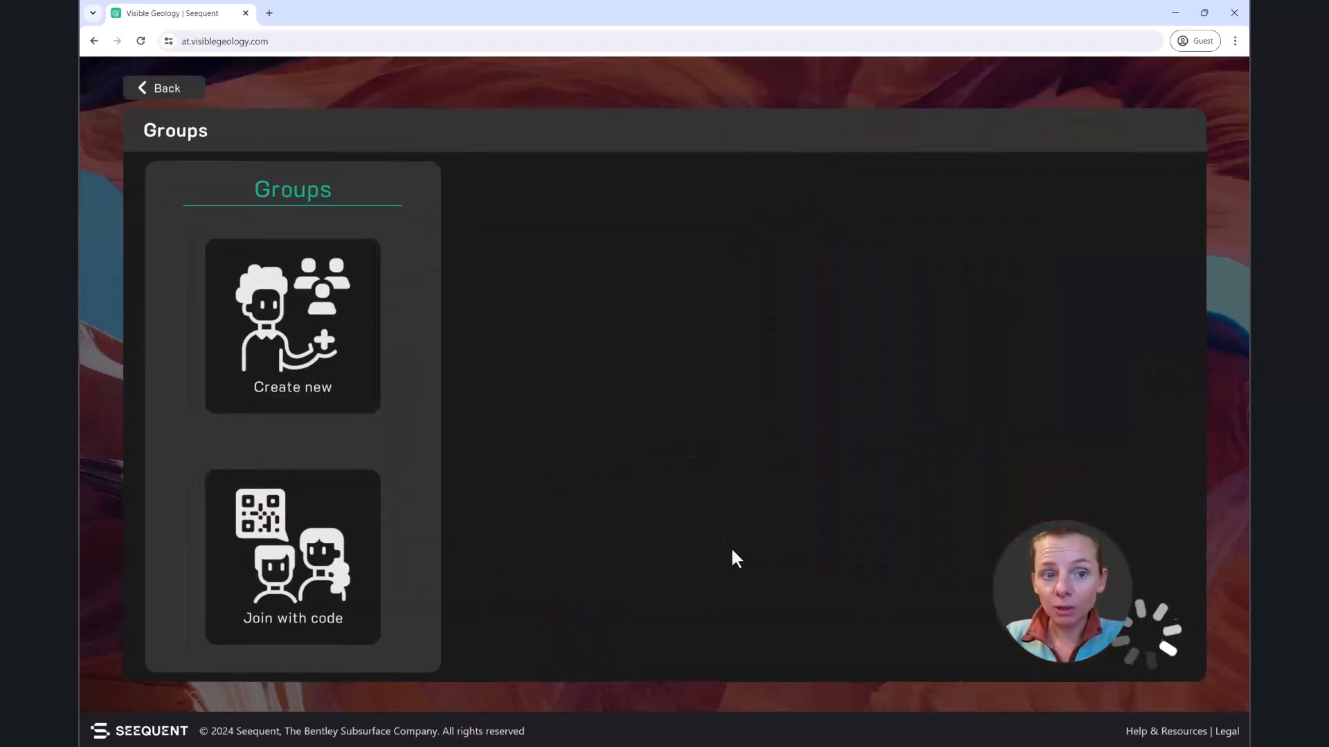
{"action": "left_click", "coordinate": [176, 92]}
{"action": "left_click", "coordinate": [861, 557]}
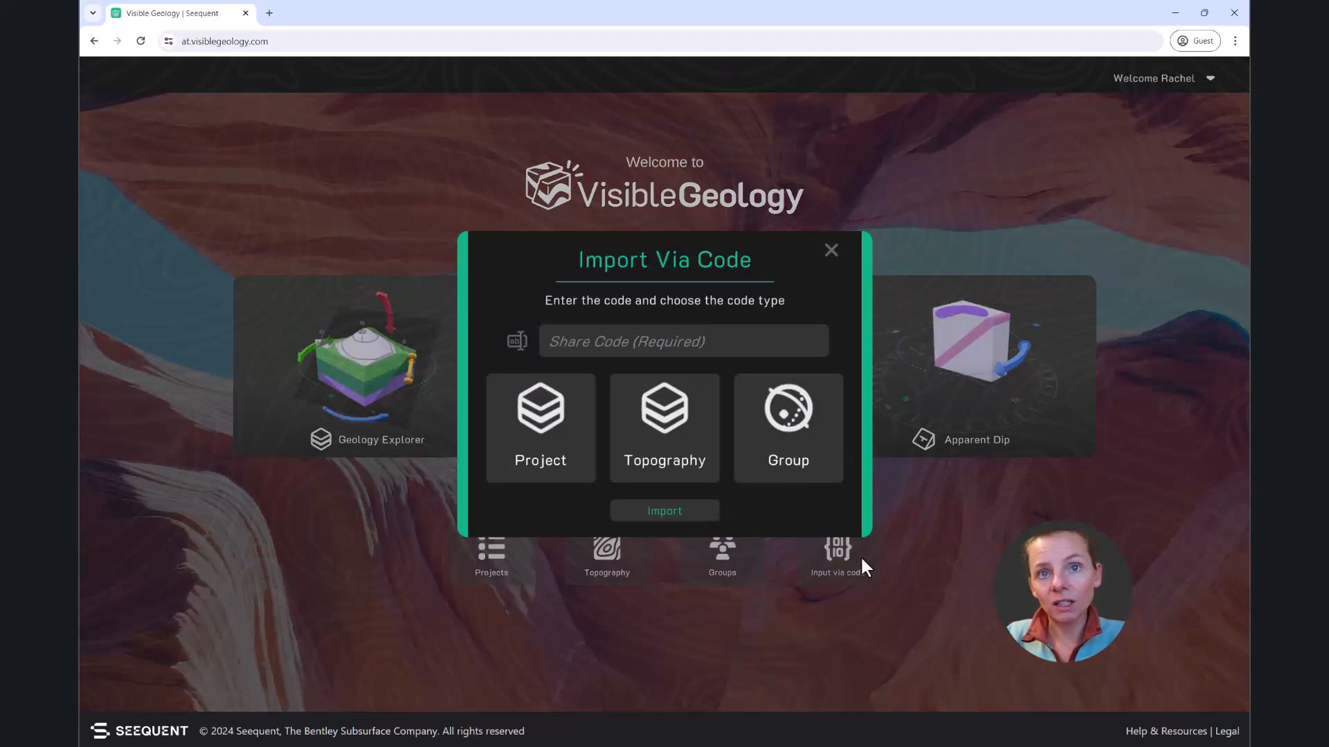
{"action": "left_click", "coordinate": [832, 250]}
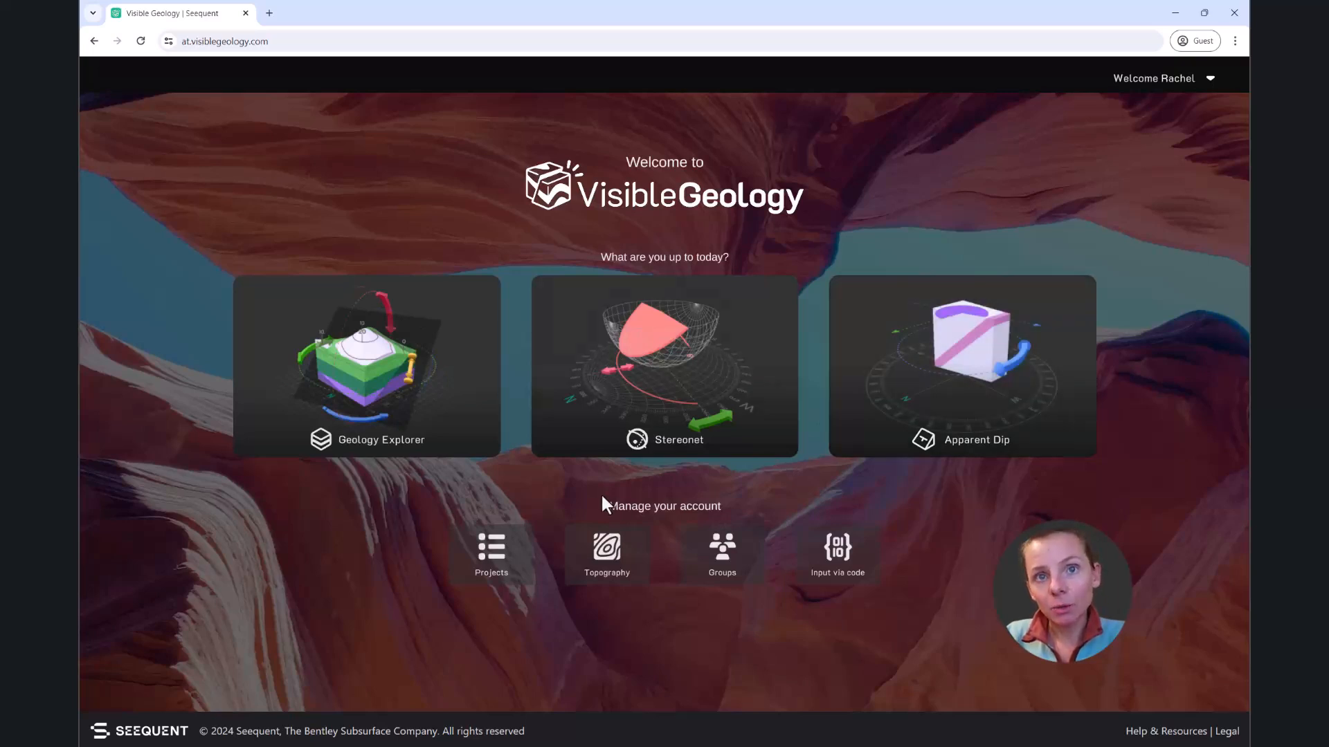
- Start a model in Geology Explorer, add several rock layers on top of the default block and apply them
{"action": "left_click", "coordinate": [382, 373]}
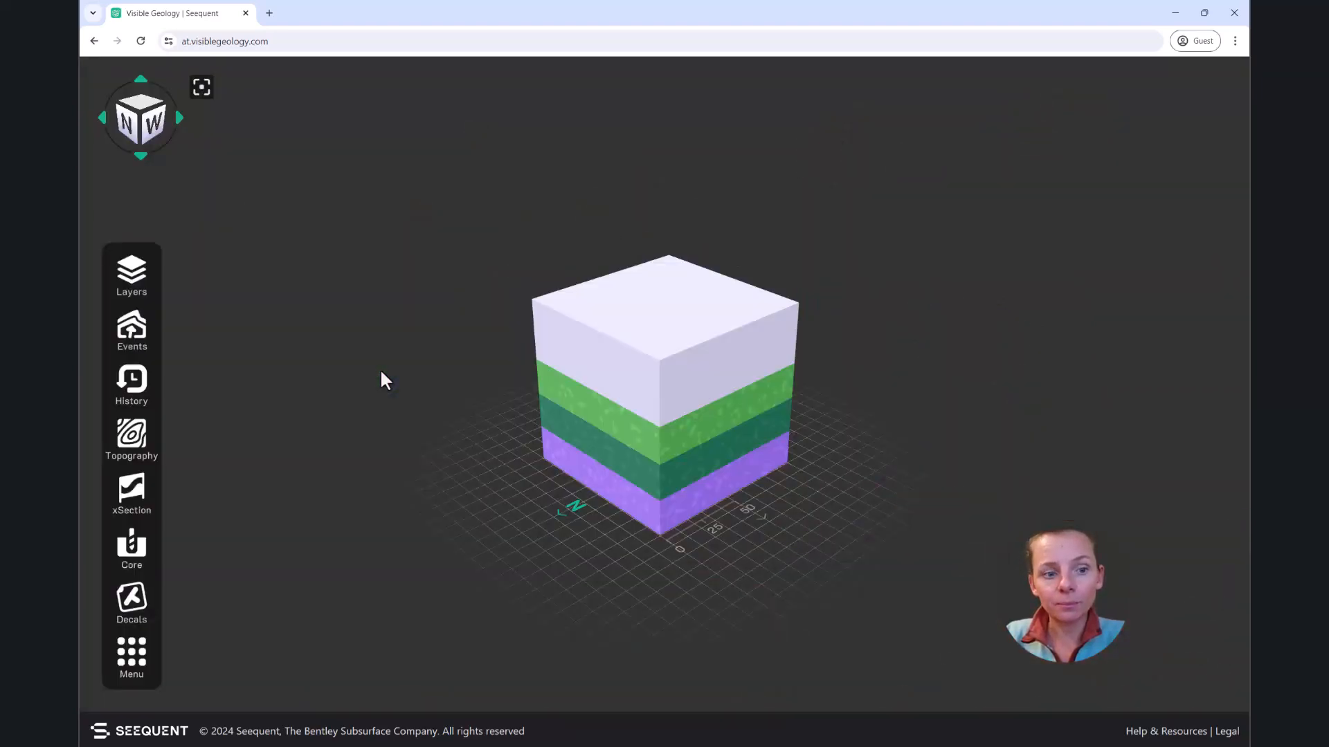
{"action": "left_click", "coordinate": [130, 274]}
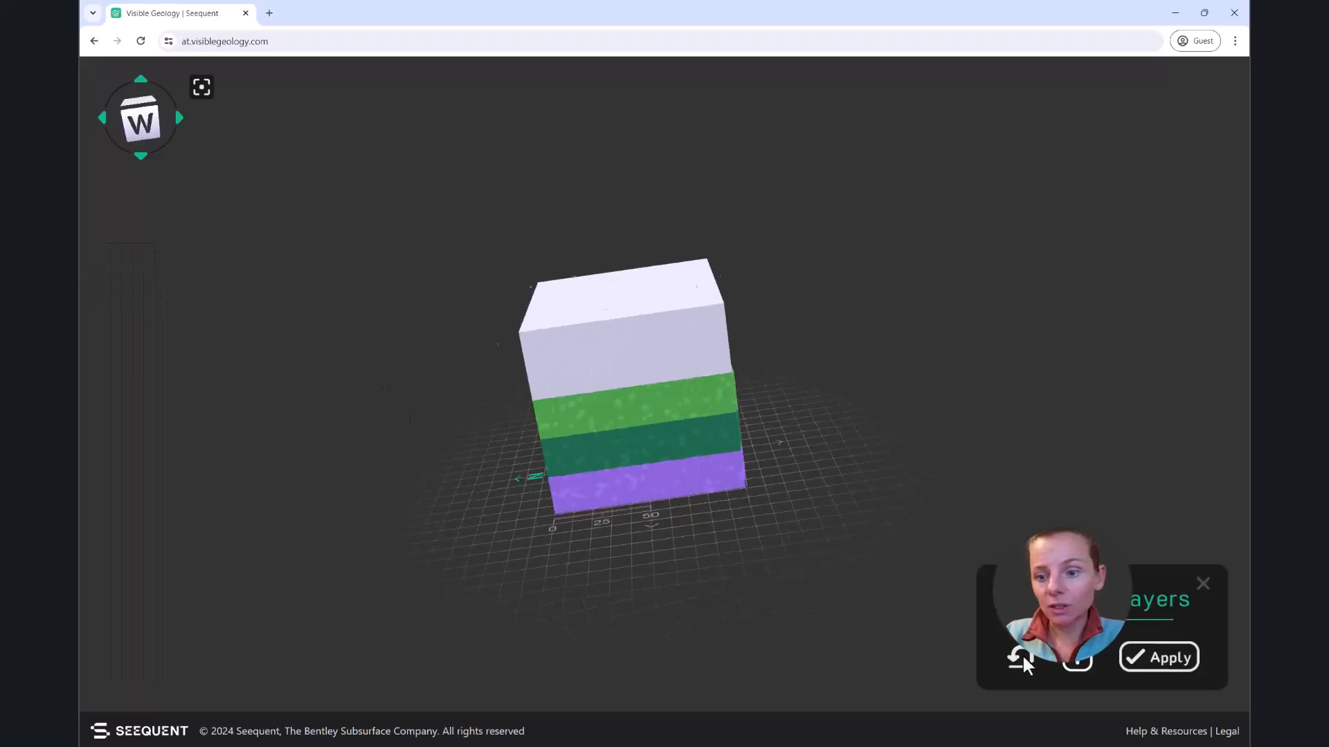
{"action": "left_click", "coordinate": [1077, 662]}
{"action": "left_click", "coordinate": [1077, 662]}
{"action": "left_click", "coordinate": [1077, 662]}
{"action": "left_click", "coordinate": [1077, 663]}
{"action": "left_click", "coordinate": [1123, 658]}
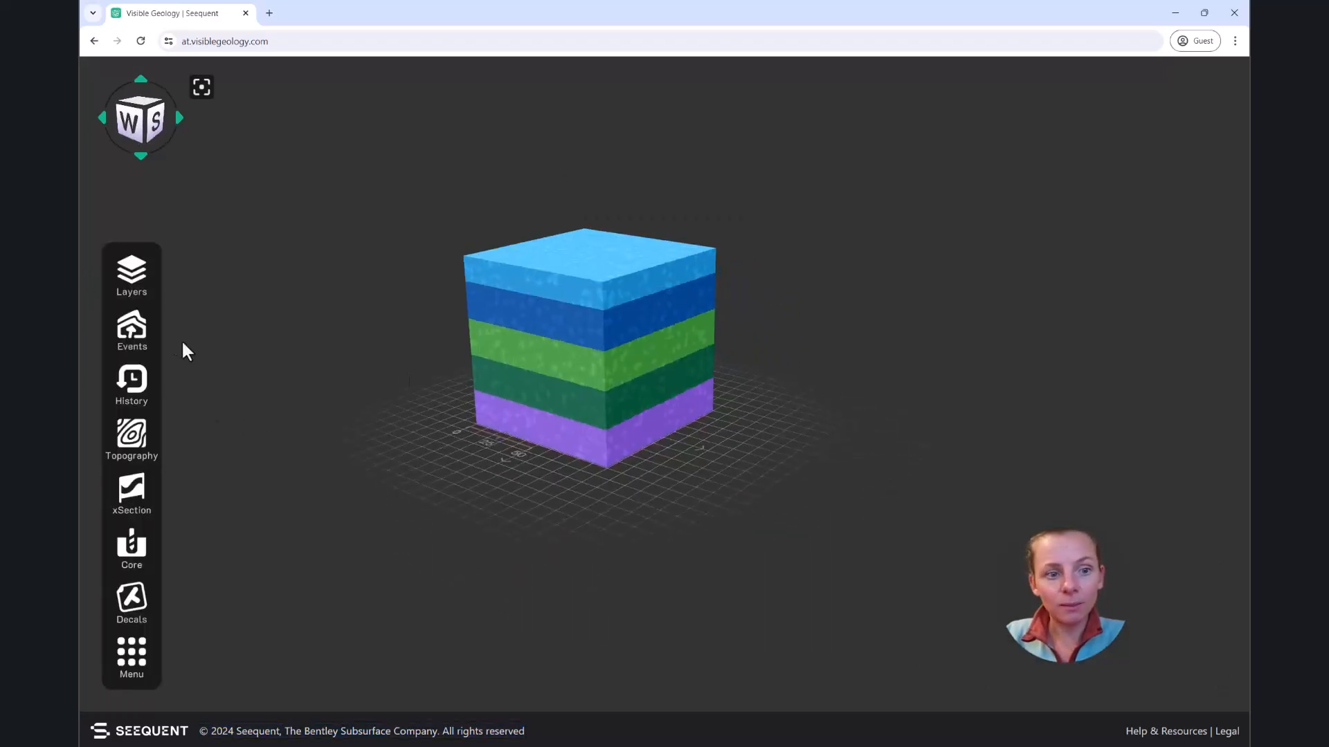
- Add a Fold event, reshape it so its last two parameters are 19 and 15, and apply it
{"action": "left_click", "coordinate": [139, 330]}
{"action": "left_click", "coordinate": [1102, 294]}
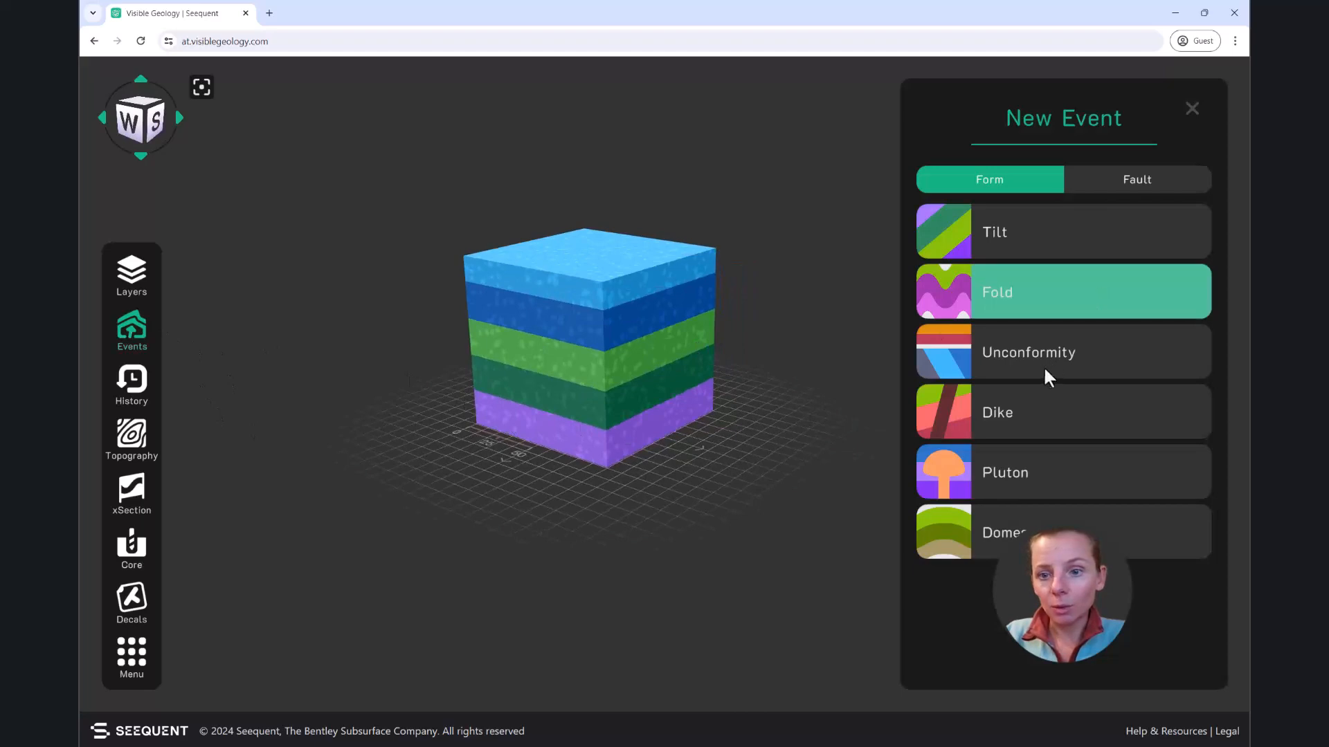
{"action": "left_click", "coordinate": [1155, 330]}
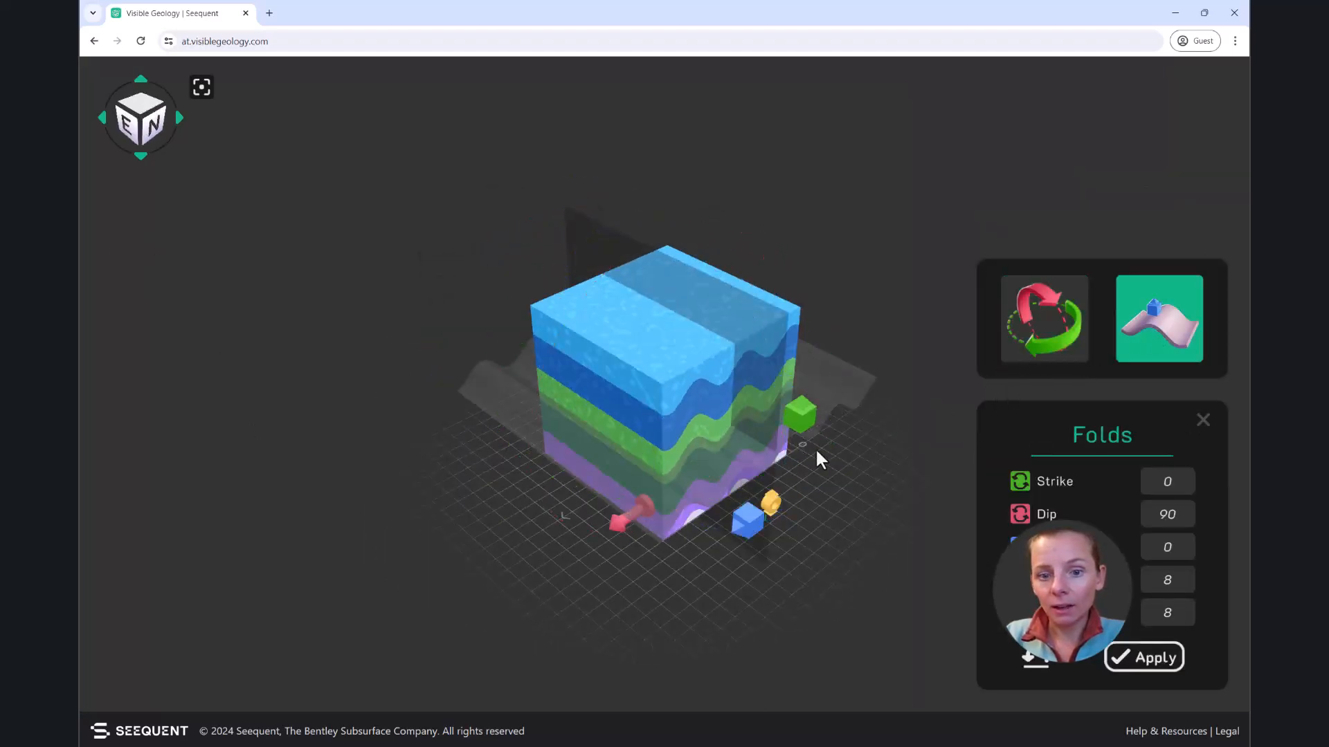
{"action": "left_click_drag", "start_coordinate": [754, 521], "coordinate": [685, 568]}
{"action": "left_click_drag", "start_coordinate": [839, 547], "coordinate": [725, 344]}
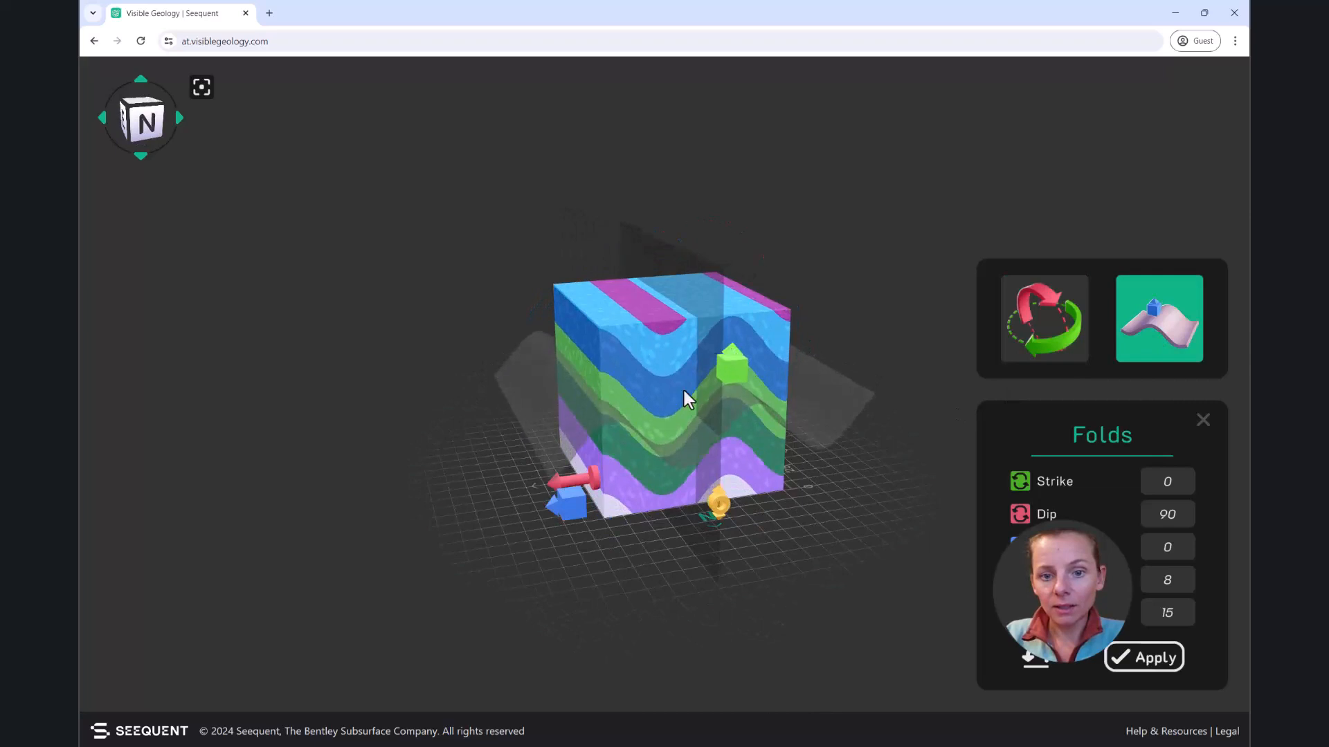
{"action": "left_click_drag", "start_coordinate": [585, 476], "coordinate": [563, 483]}
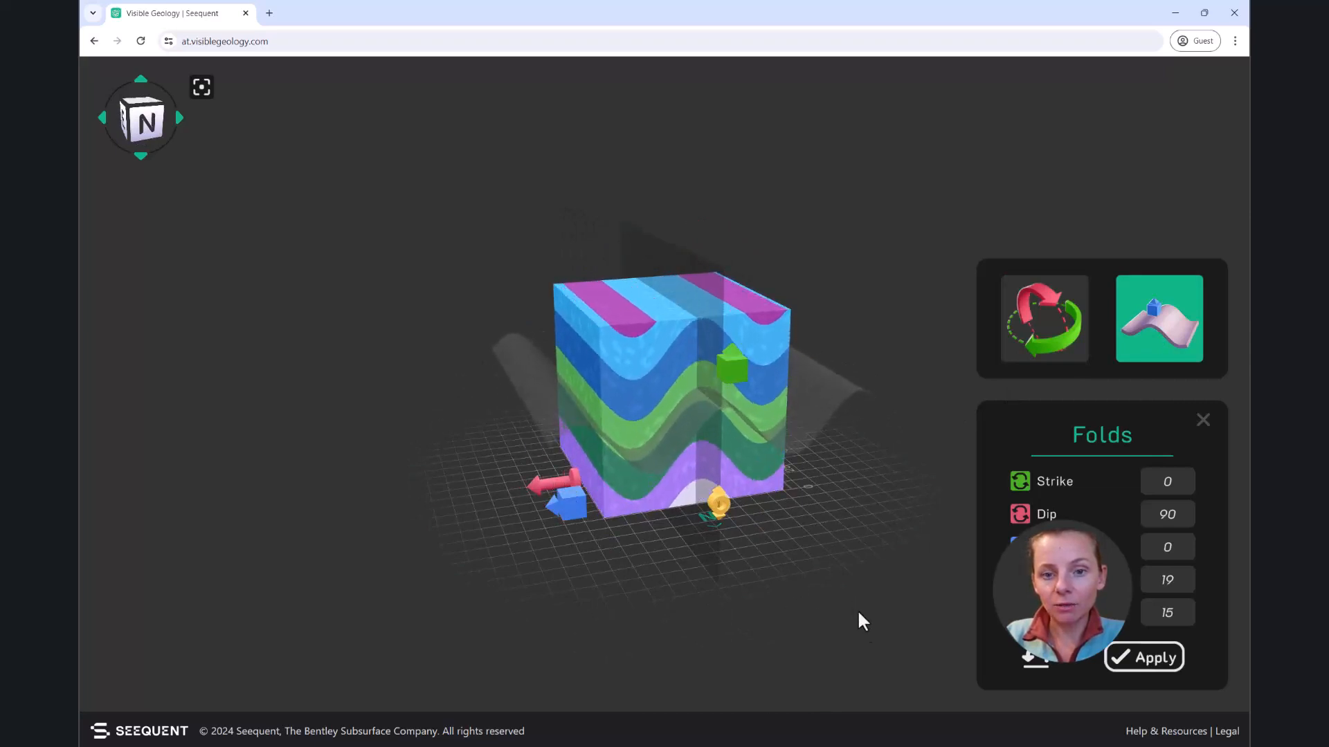
{"action": "left_click", "coordinate": [1145, 664]}
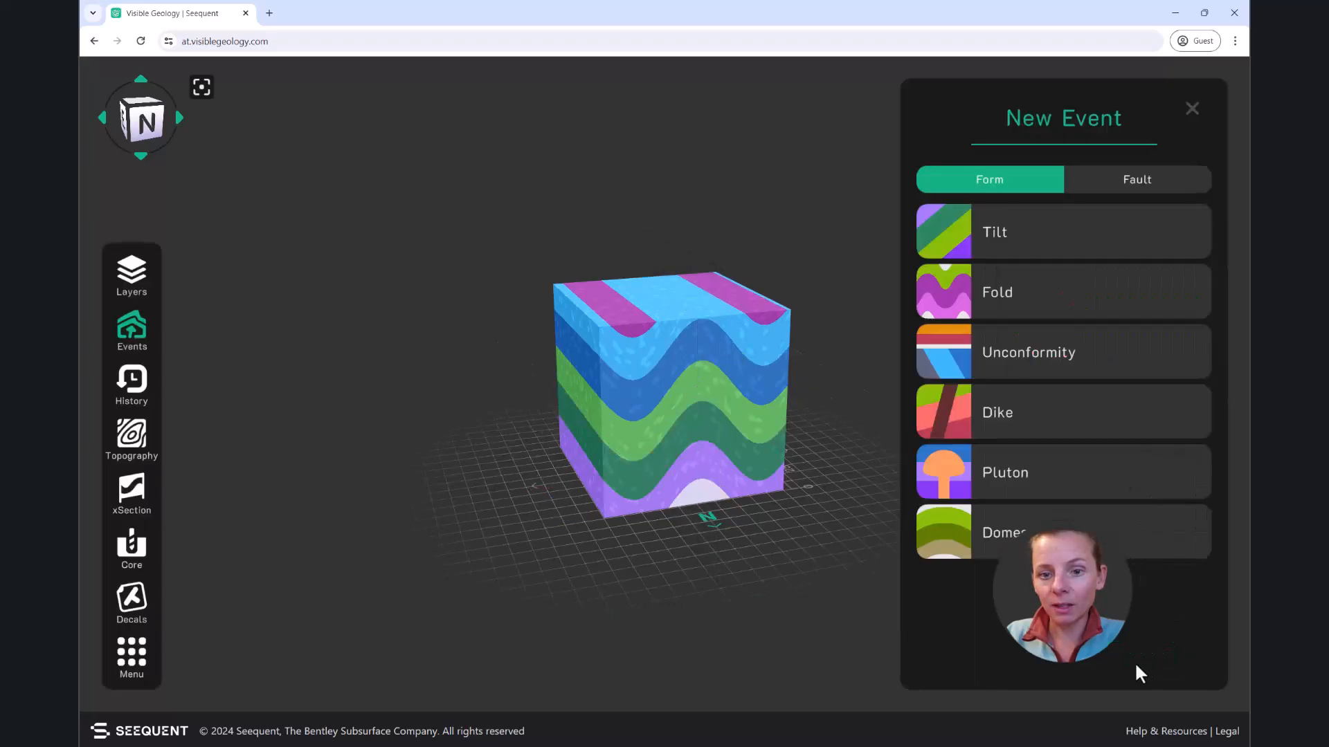
- Apply the Mountain topography to the folded model
{"action": "left_click", "coordinate": [131, 435]}
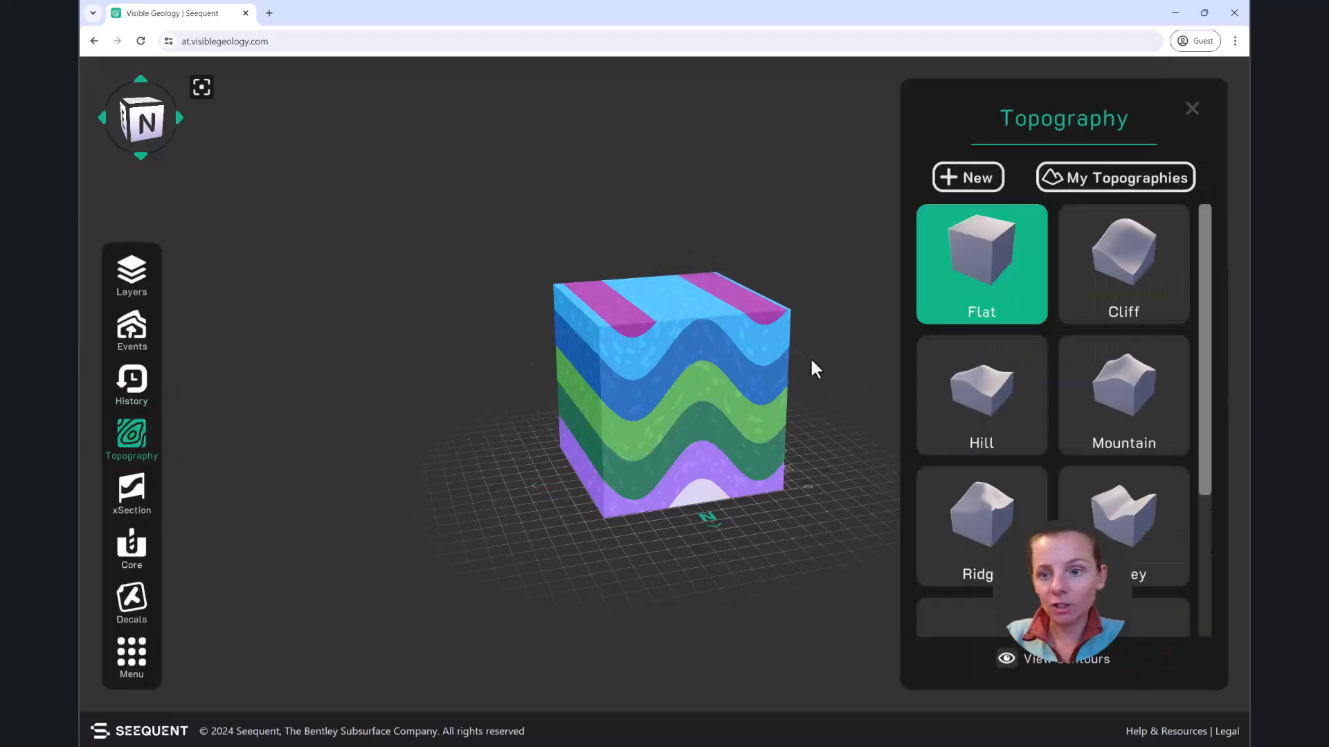
{"action": "left_click", "coordinate": [1126, 396]}
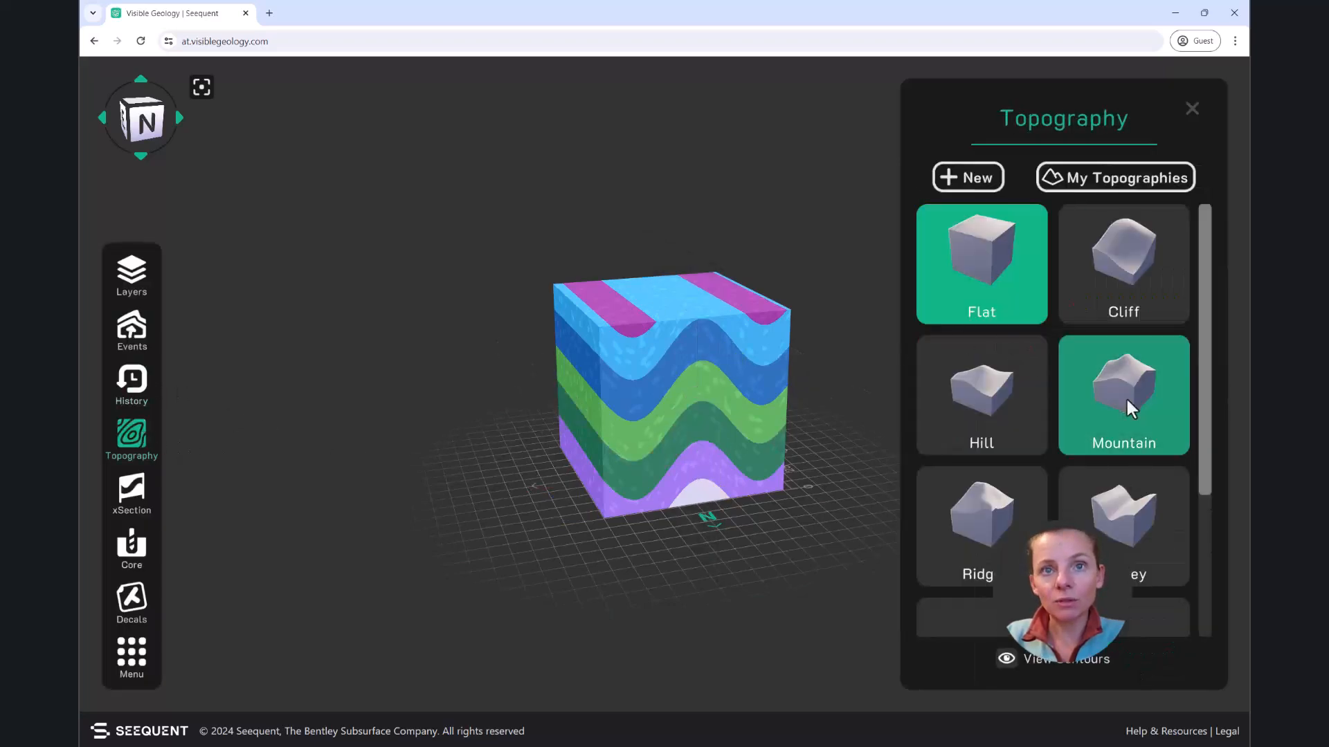
{"action": "left_click_drag", "start_coordinate": [735, 483], "coordinate": [638, 498]}
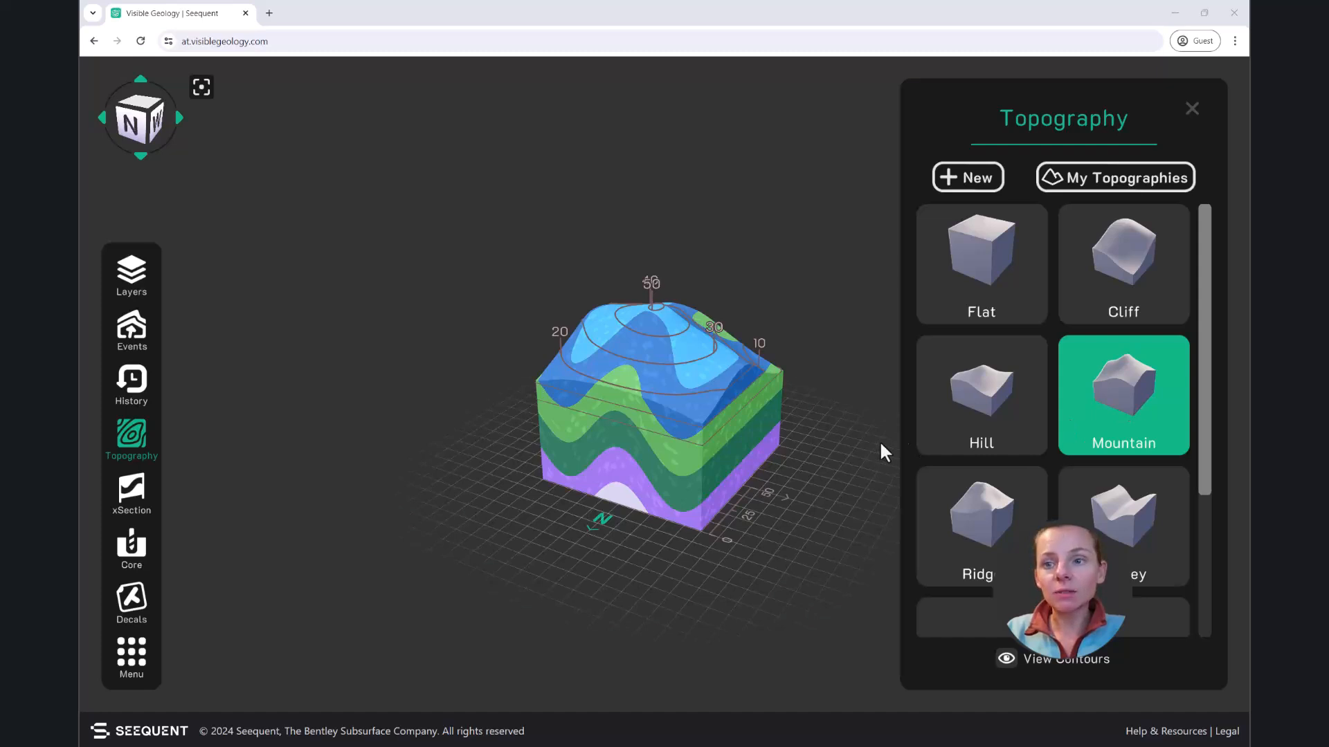
{"action": "left_click", "coordinate": [1191, 109]}
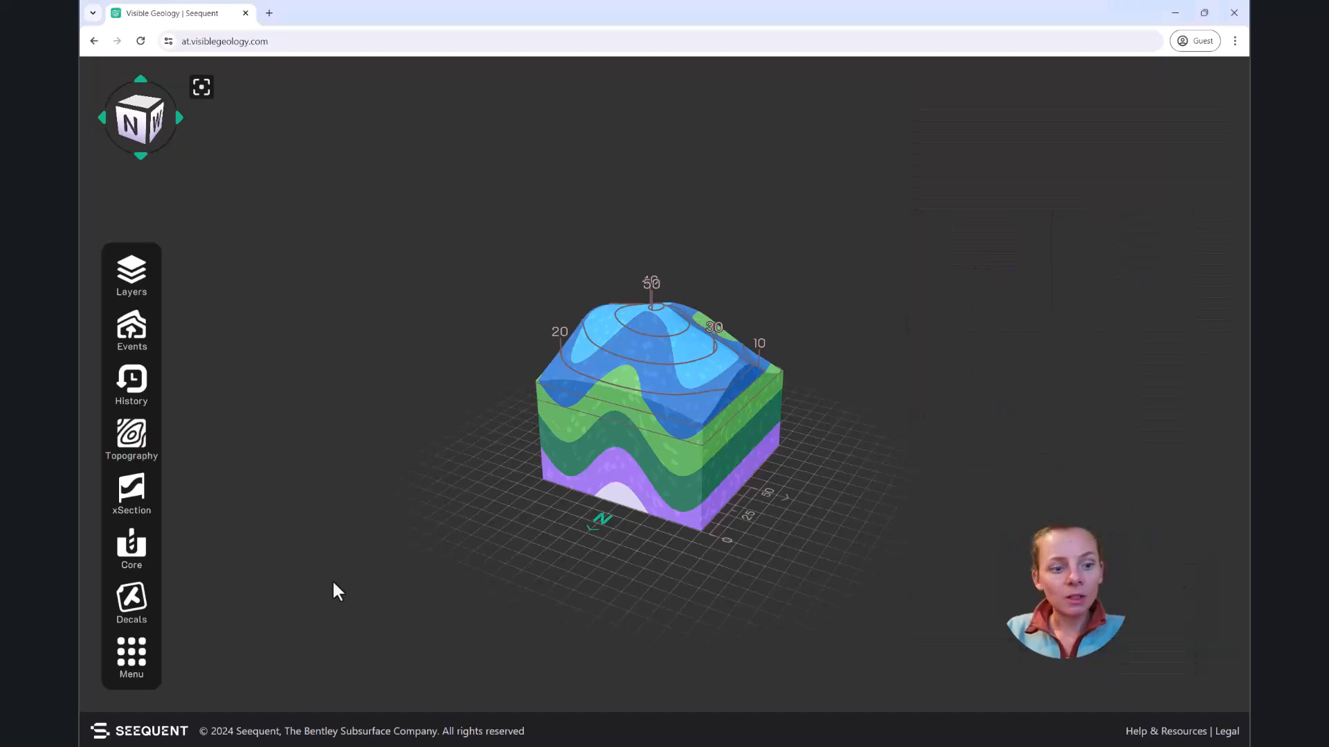
- Name the project "New Model" and save it
{"action": "left_click", "coordinate": [130, 651]}
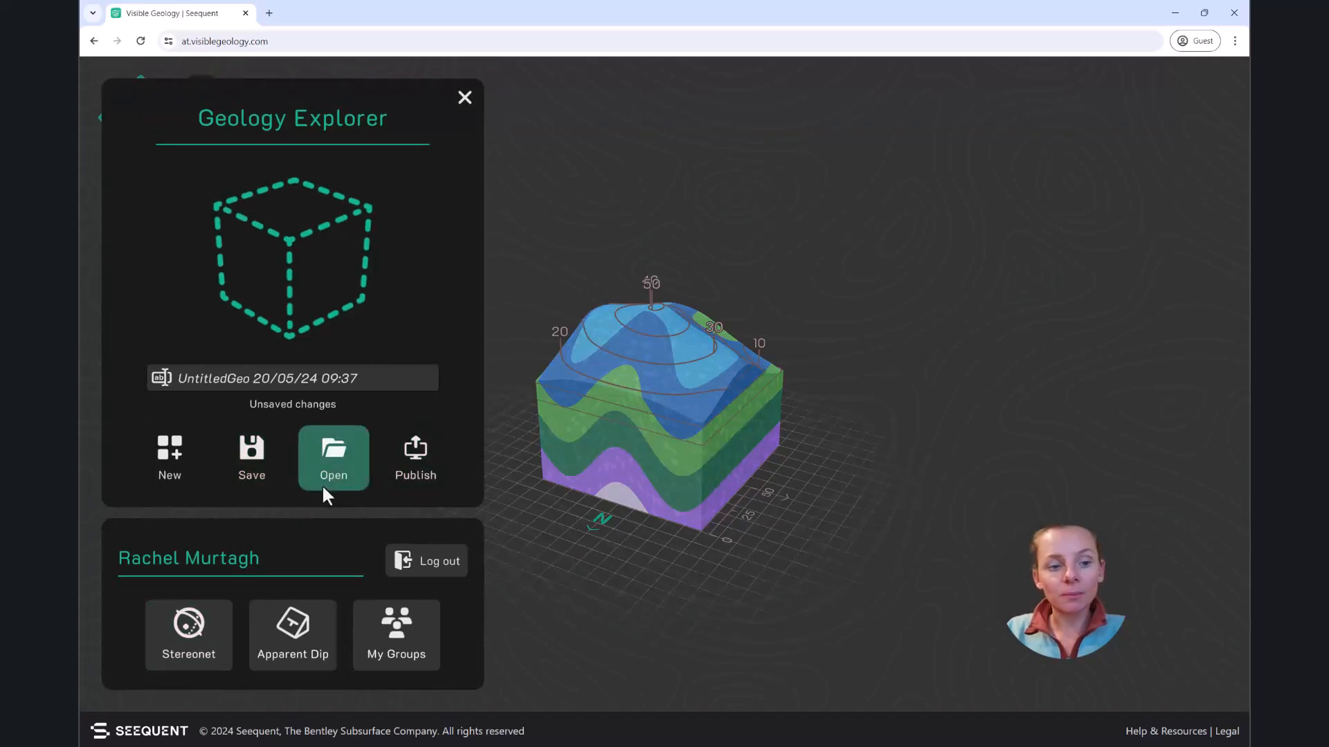
{"action": "left_click", "coordinate": [331, 378]}
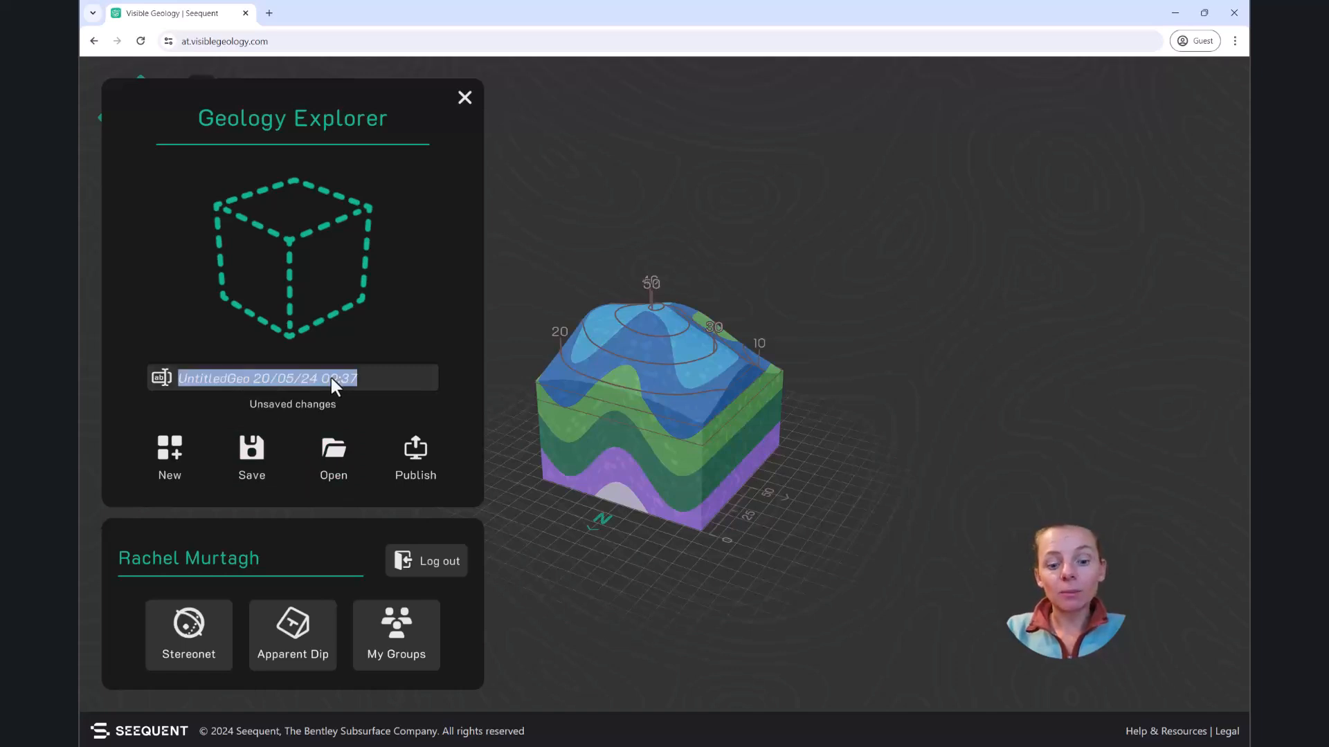
{"action": "type", "text": "New Model"}
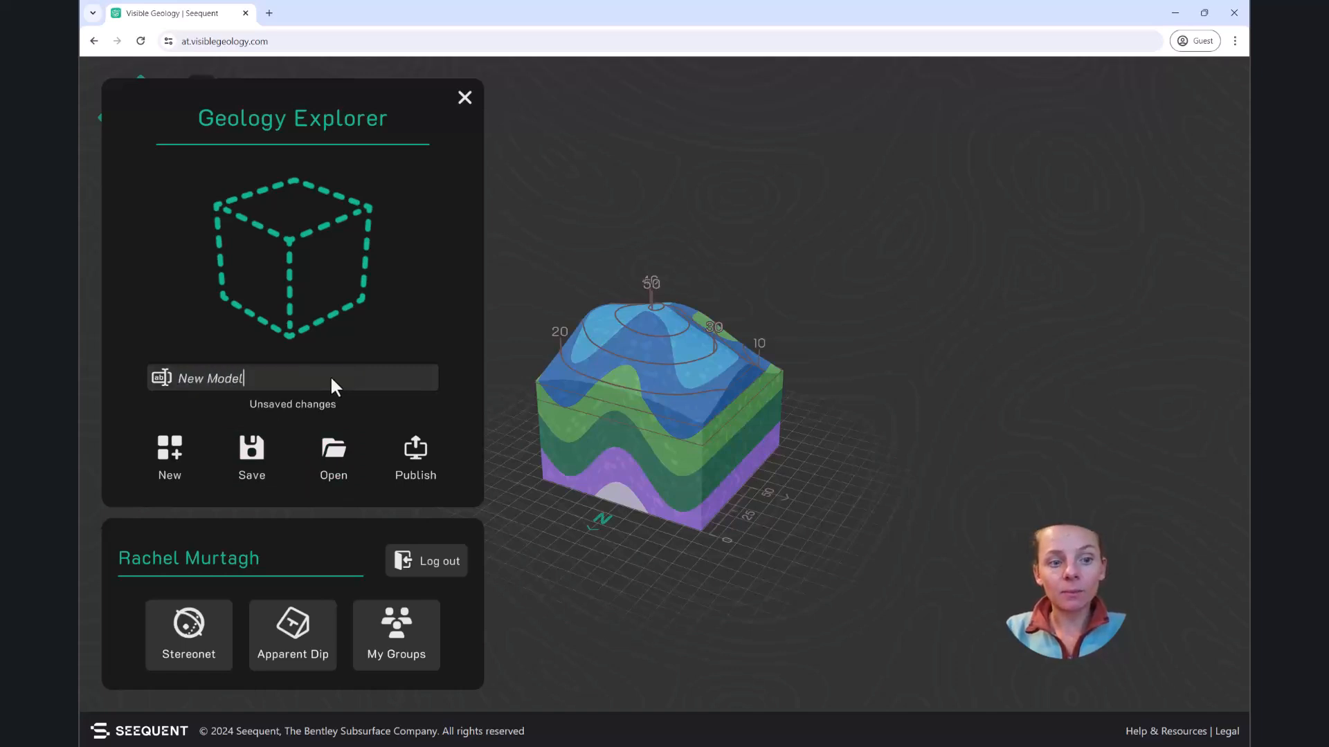
{"action": "left_click", "coordinate": [250, 457]}
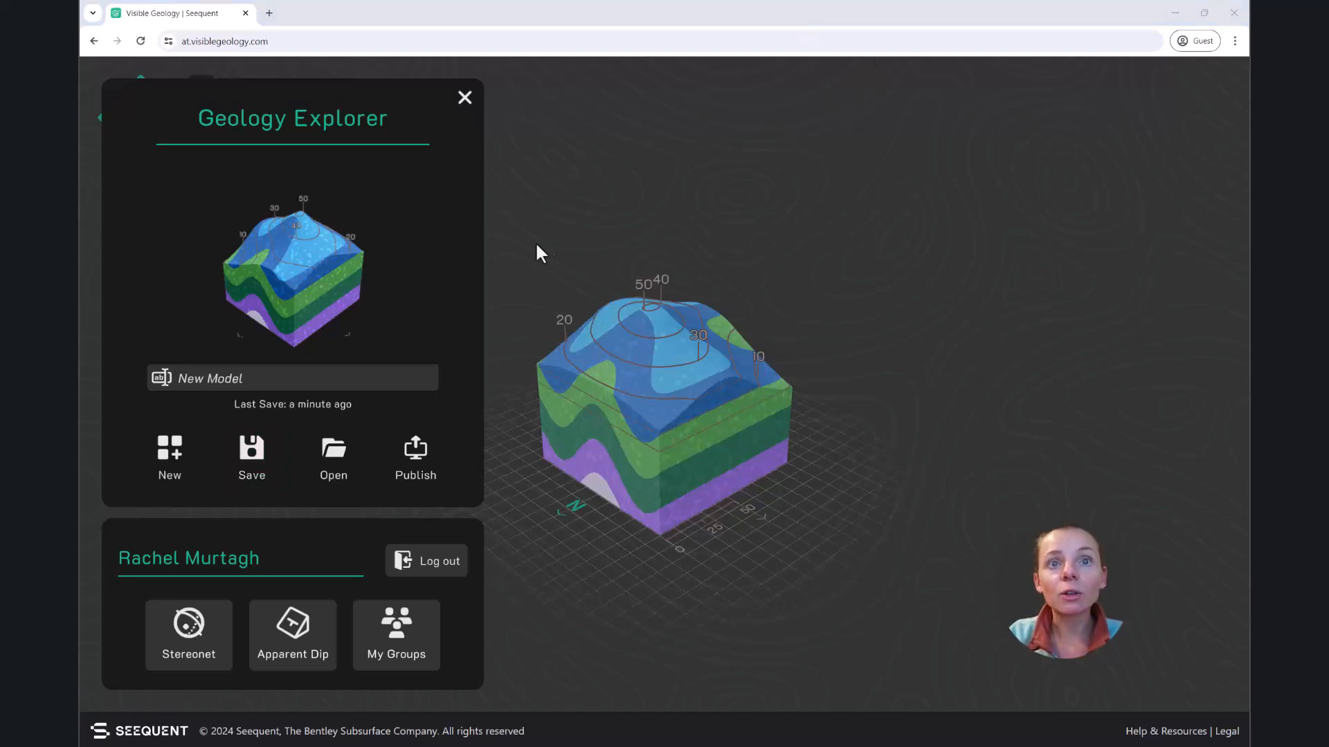
- Publish the New Model project without a description and copy its share code
{"action": "left_click", "coordinate": [411, 458]}
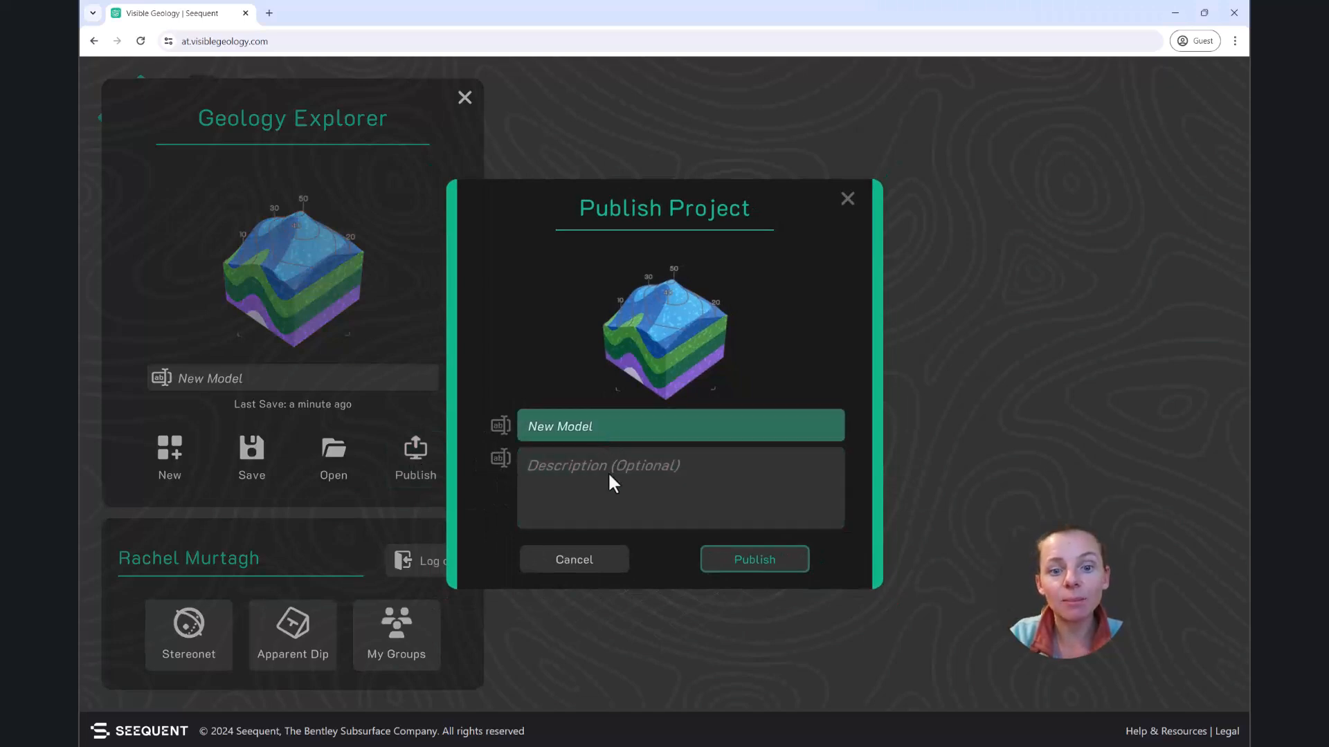
{"action": "left_click", "coordinate": [754, 559]}
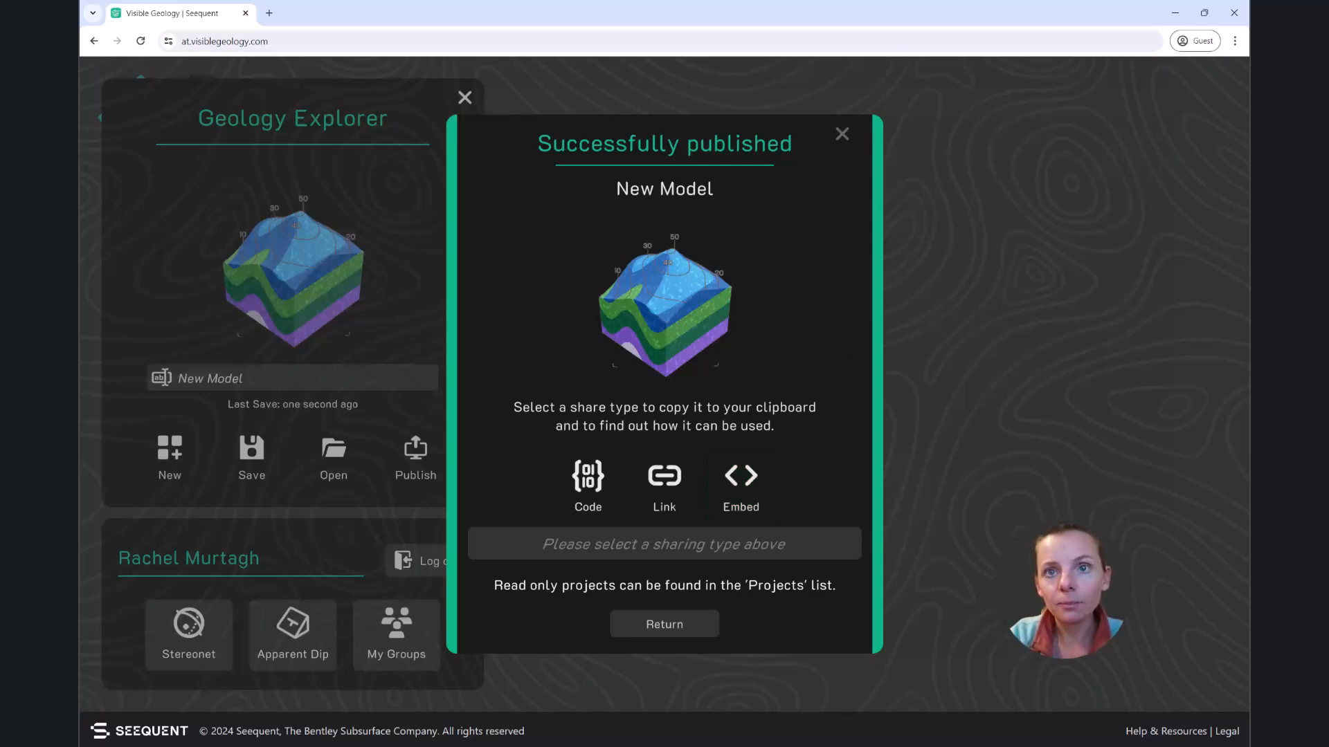
{"action": "left_click", "coordinate": [592, 483]}
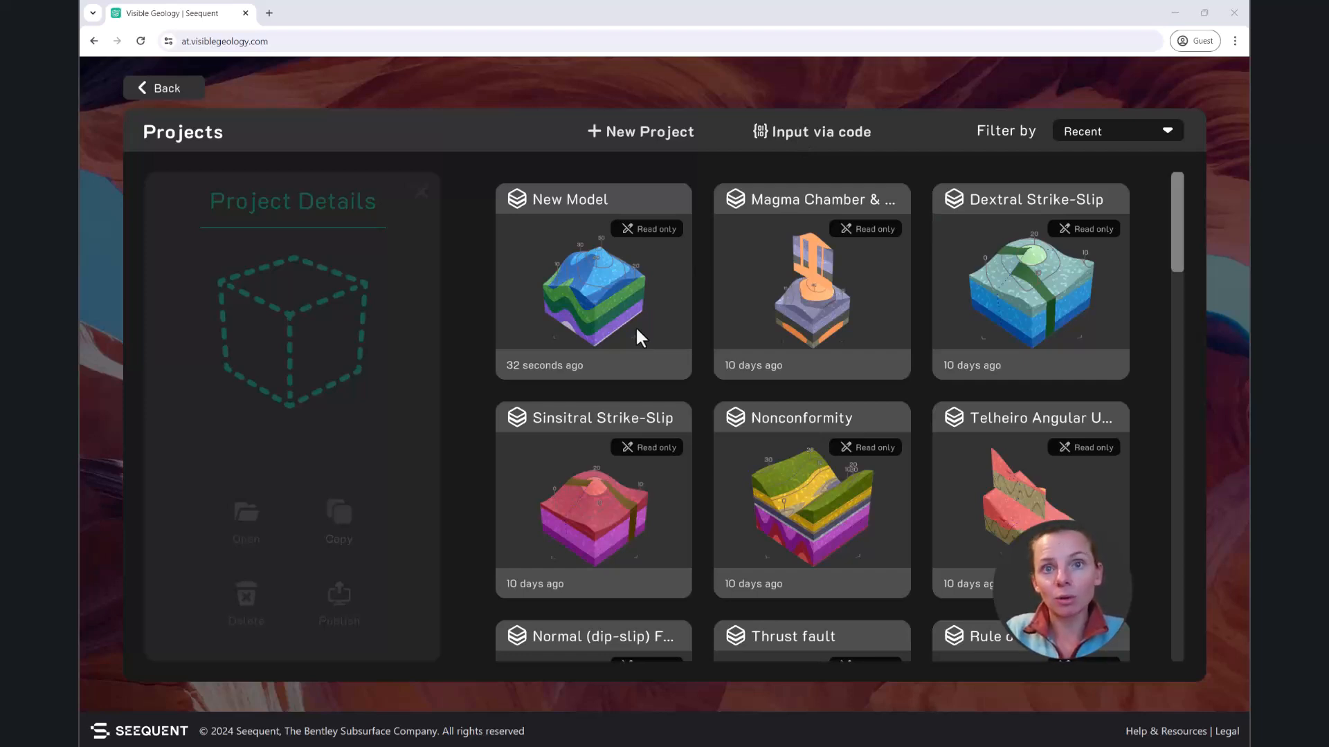
- Import the New Model project into the Projects list using the copied share code, and leave the list
{"action": "left_click", "coordinate": [787, 134]}
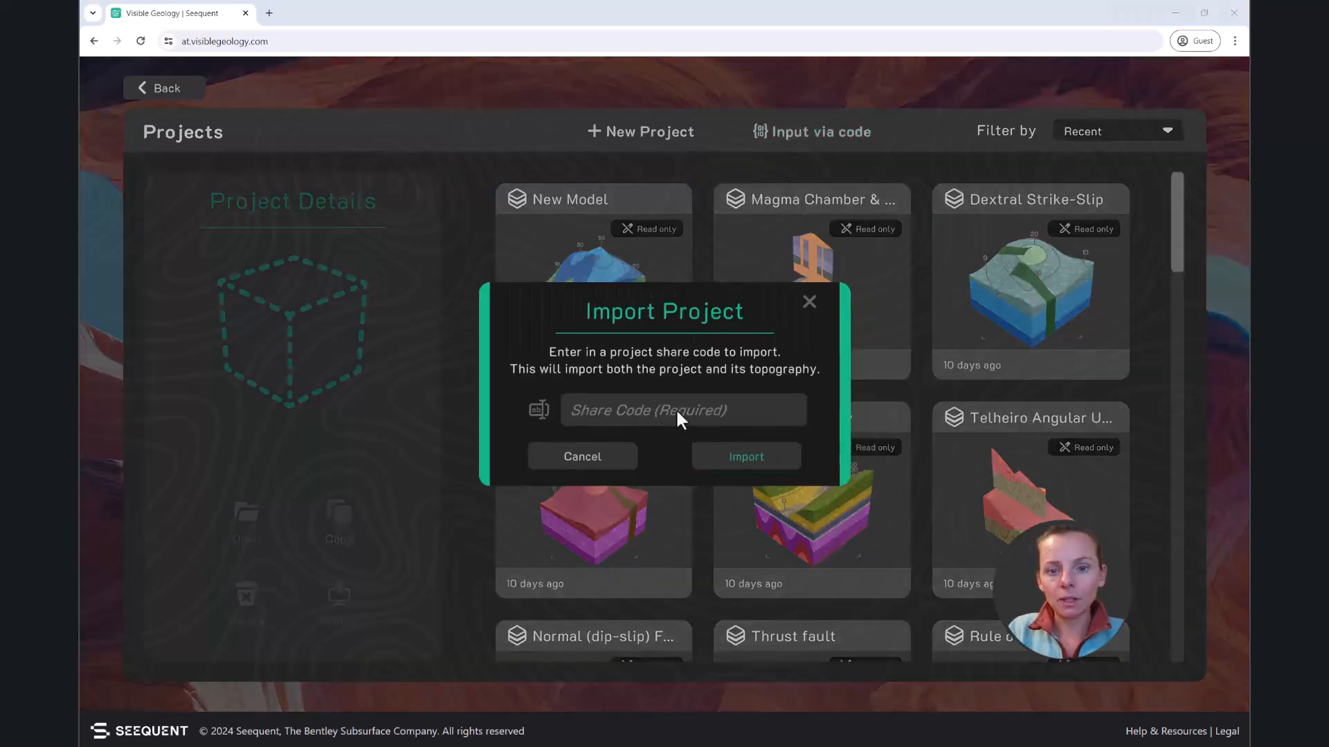
{"action": "key", "text": "ctrl+v"}
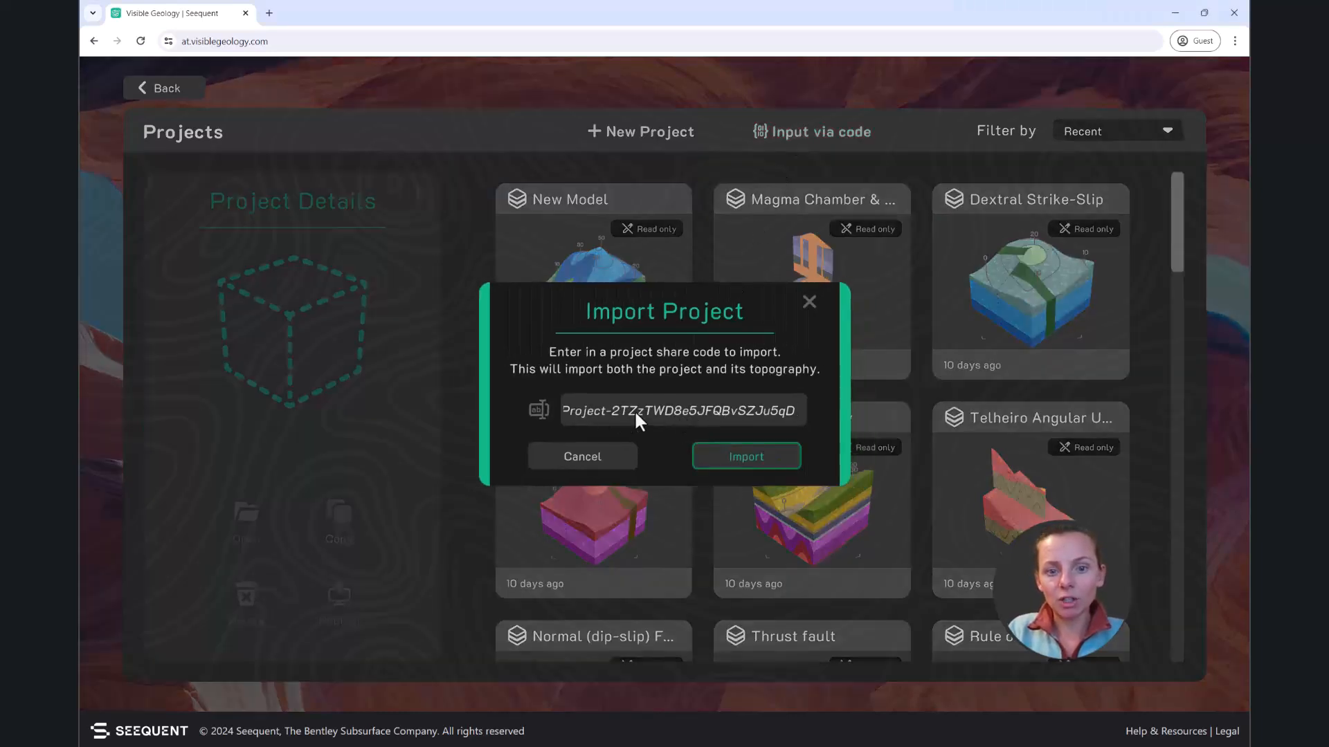
{"action": "left_click", "coordinate": [721, 457]}
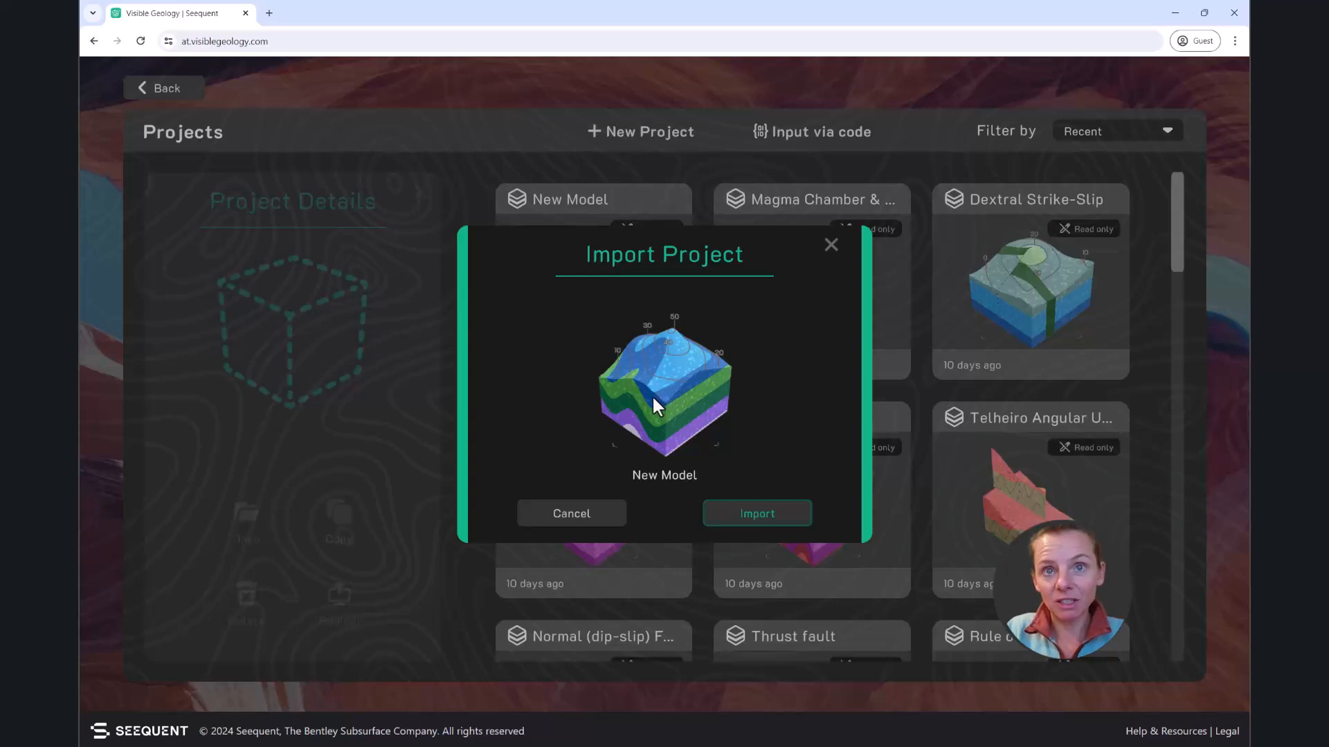
{"action": "left_click", "coordinate": [755, 513]}
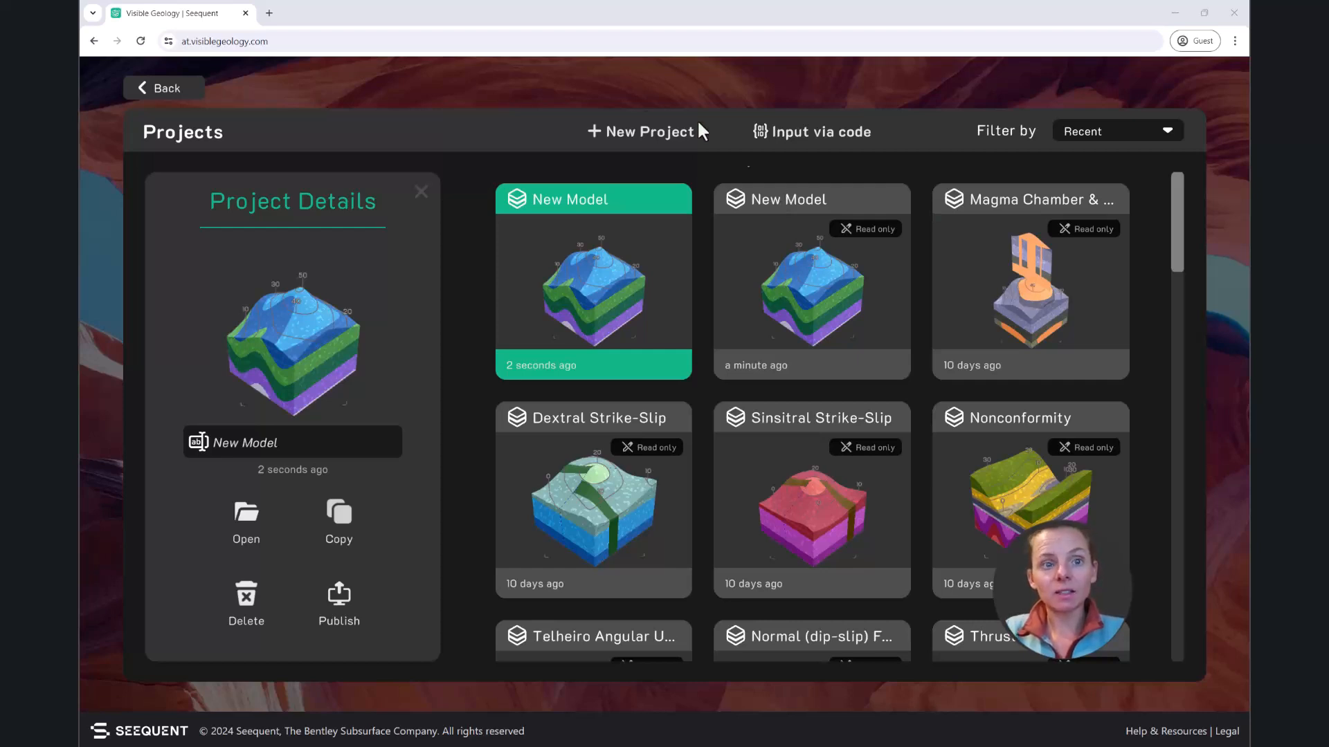
{"action": "left_click", "coordinate": [170, 89]}
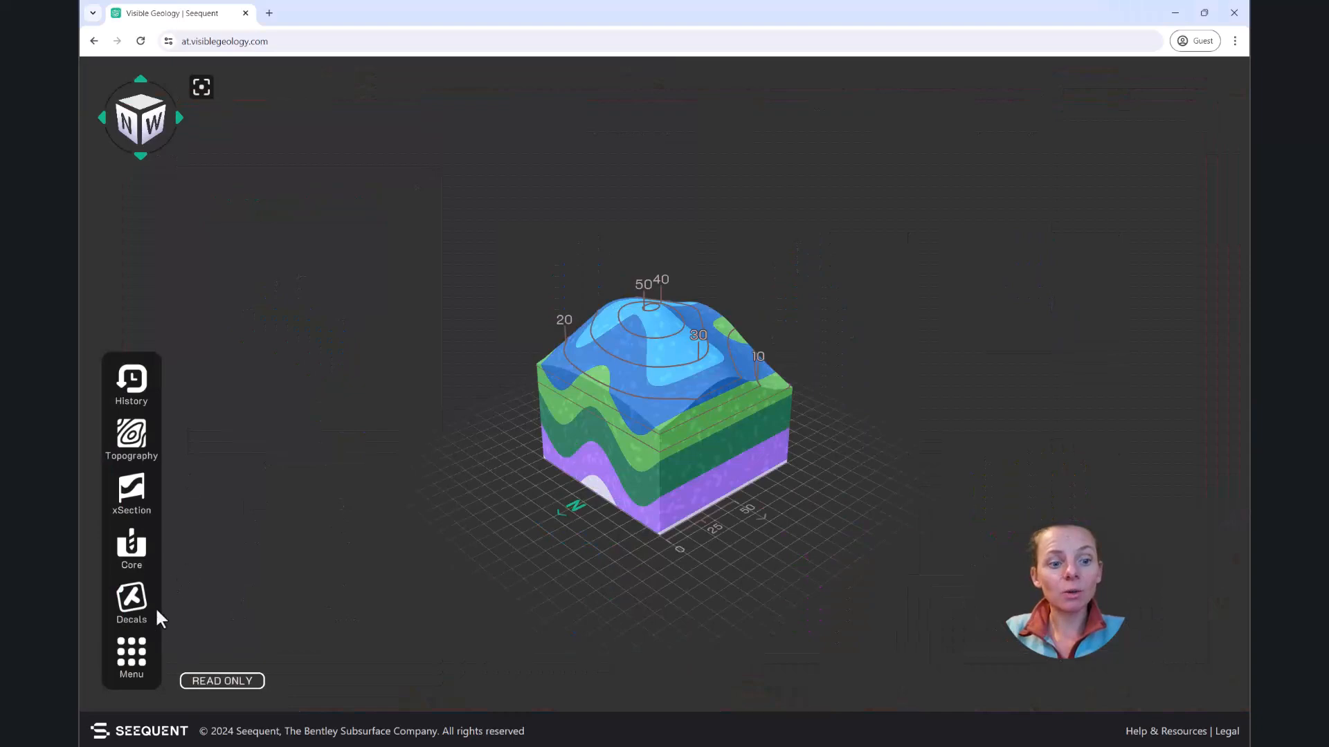
- Log out of the account without saving changes
{"action": "left_click", "coordinate": [135, 656]}
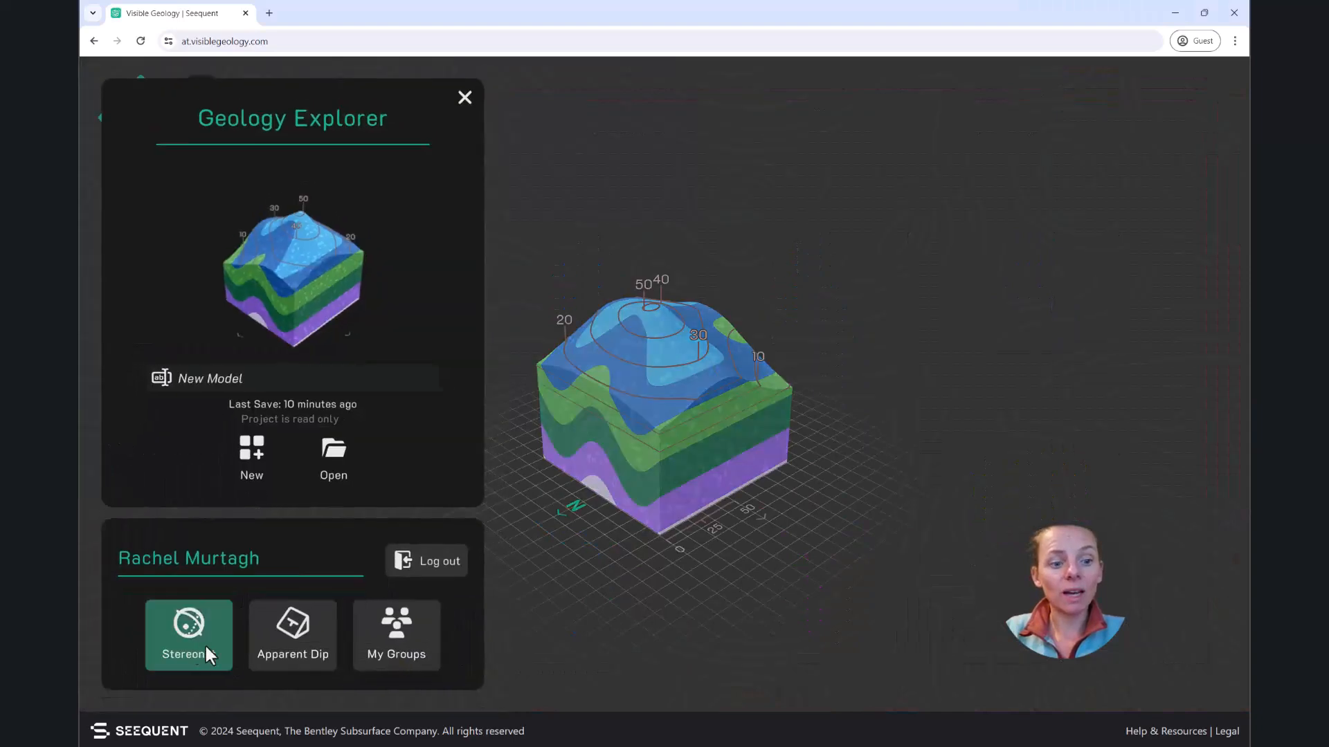
{"action": "left_click", "coordinate": [429, 562]}
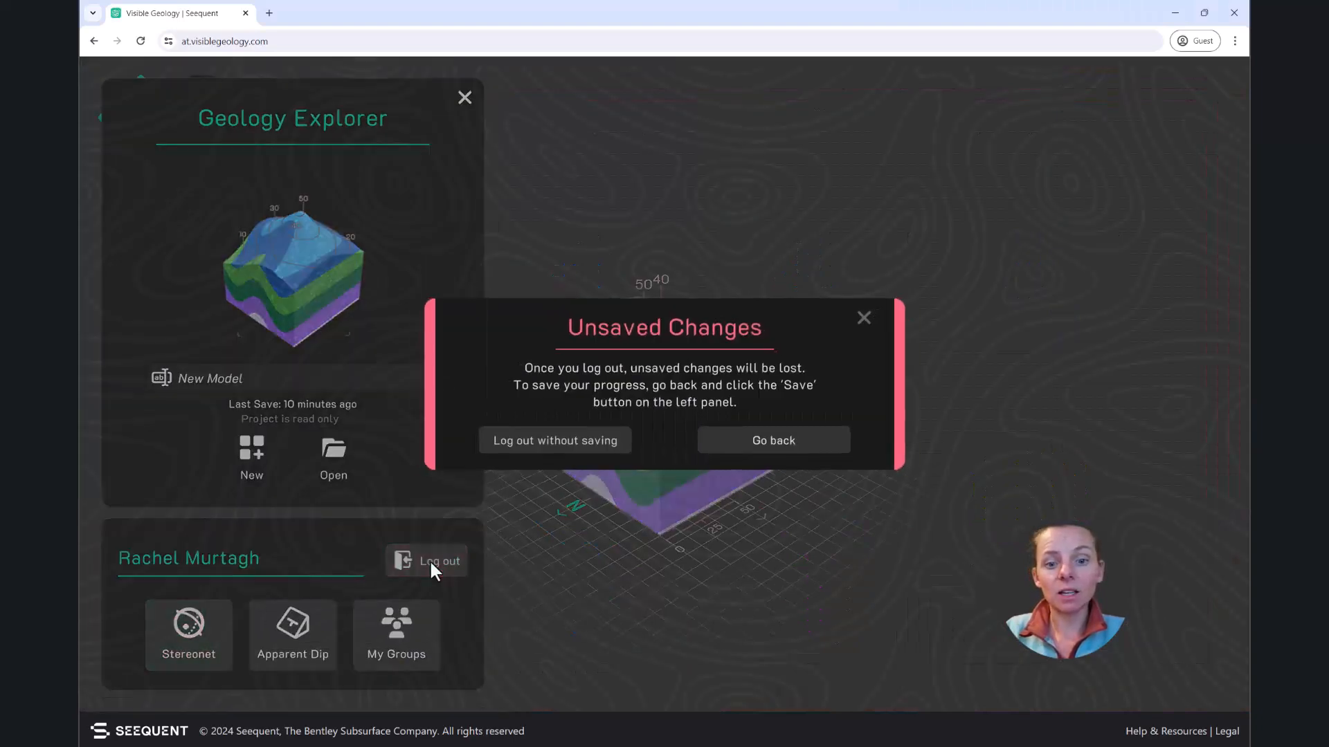
{"action": "left_click", "coordinate": [588, 452]}
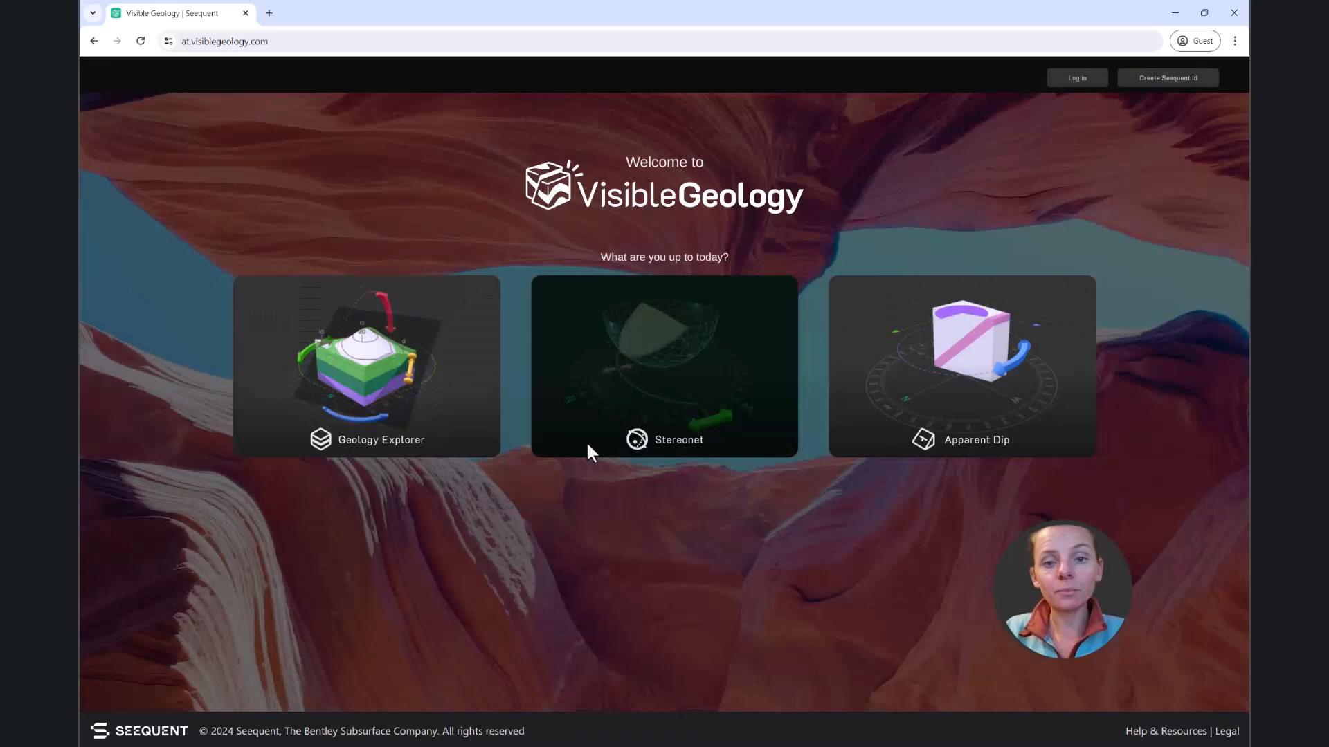
- Open the published New Model in a fresh browser tab through its at.visiblegeology.com share link, and rotate the read-only model
{"action": "left_click", "coordinate": [269, 14]}
{"action": "left_click", "coordinate": [246, 14]}
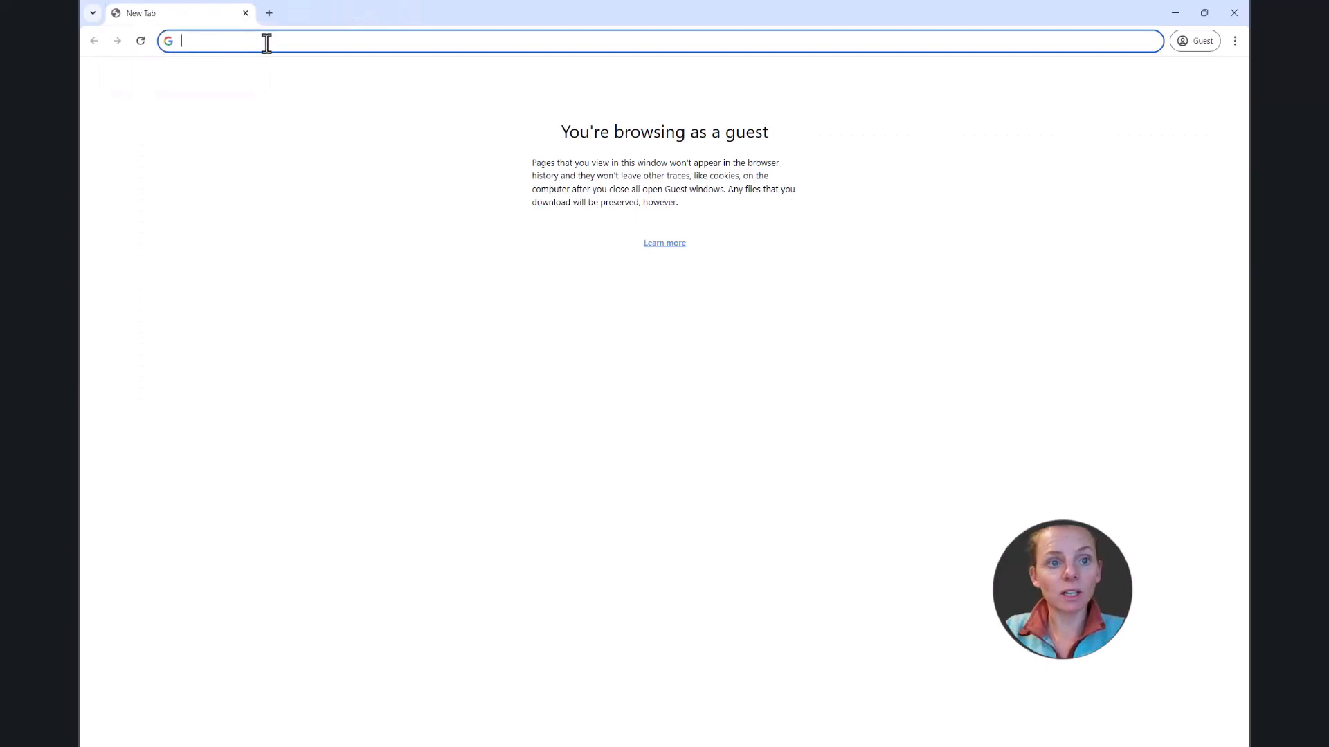
{"action": "type", "text": "https://at.visiblegeology.com?sharecode=2TZzTWD8e5JFQBvSZJu5qD"}
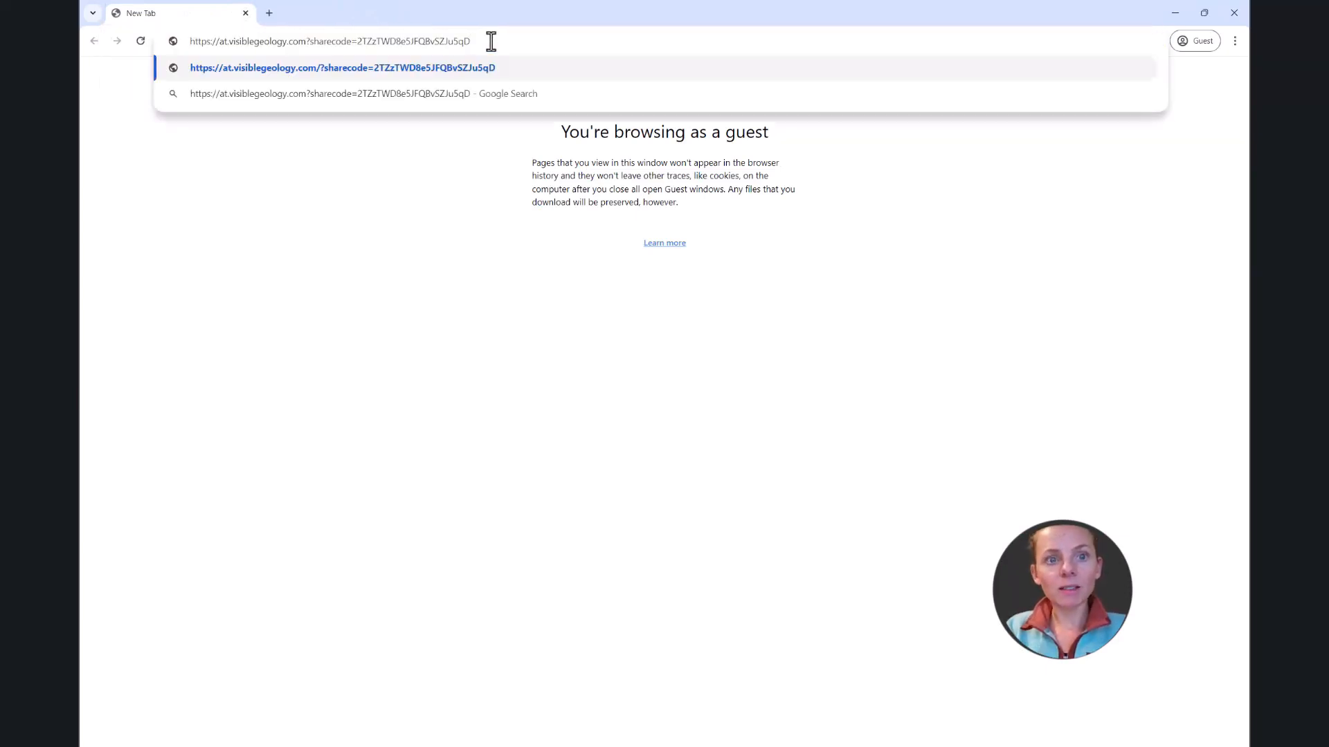
{"action": "key", "text": "Return"}
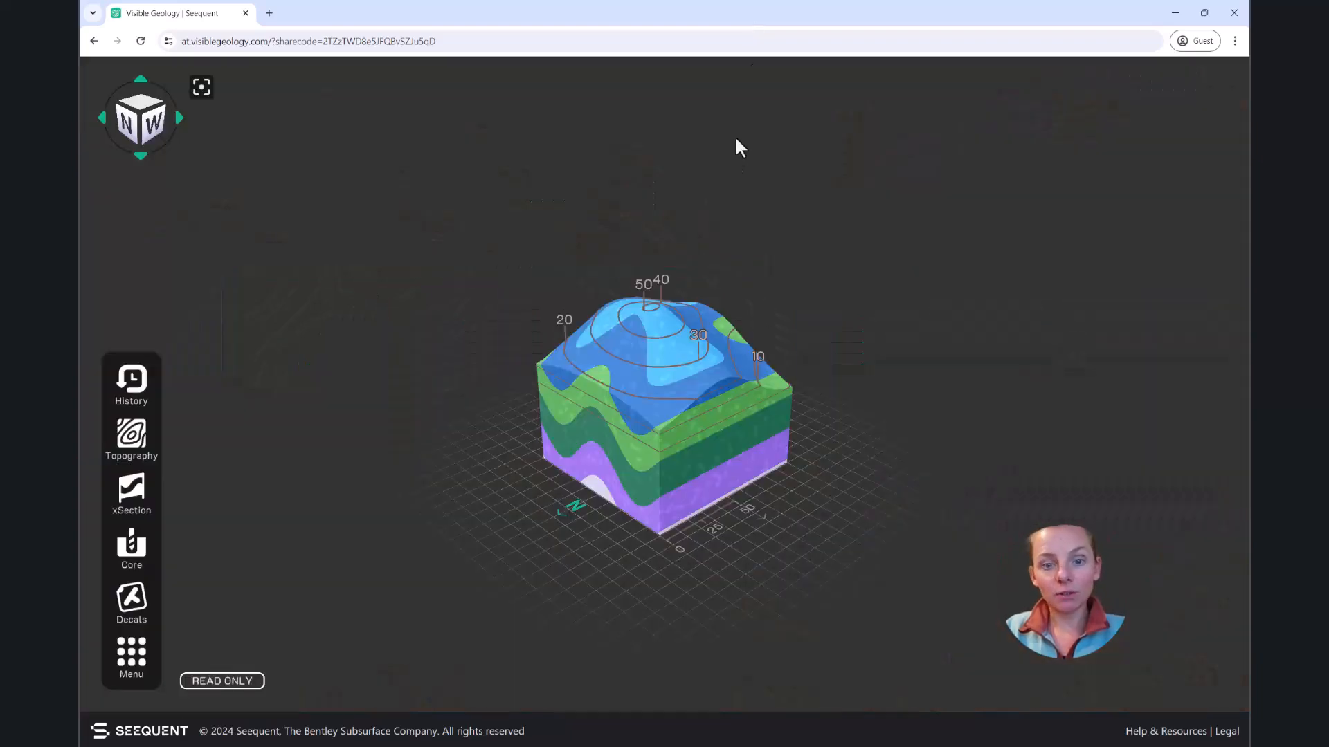
{"action": "left_click_drag", "start_coordinate": [608, 378], "coordinate": [771, 374]}
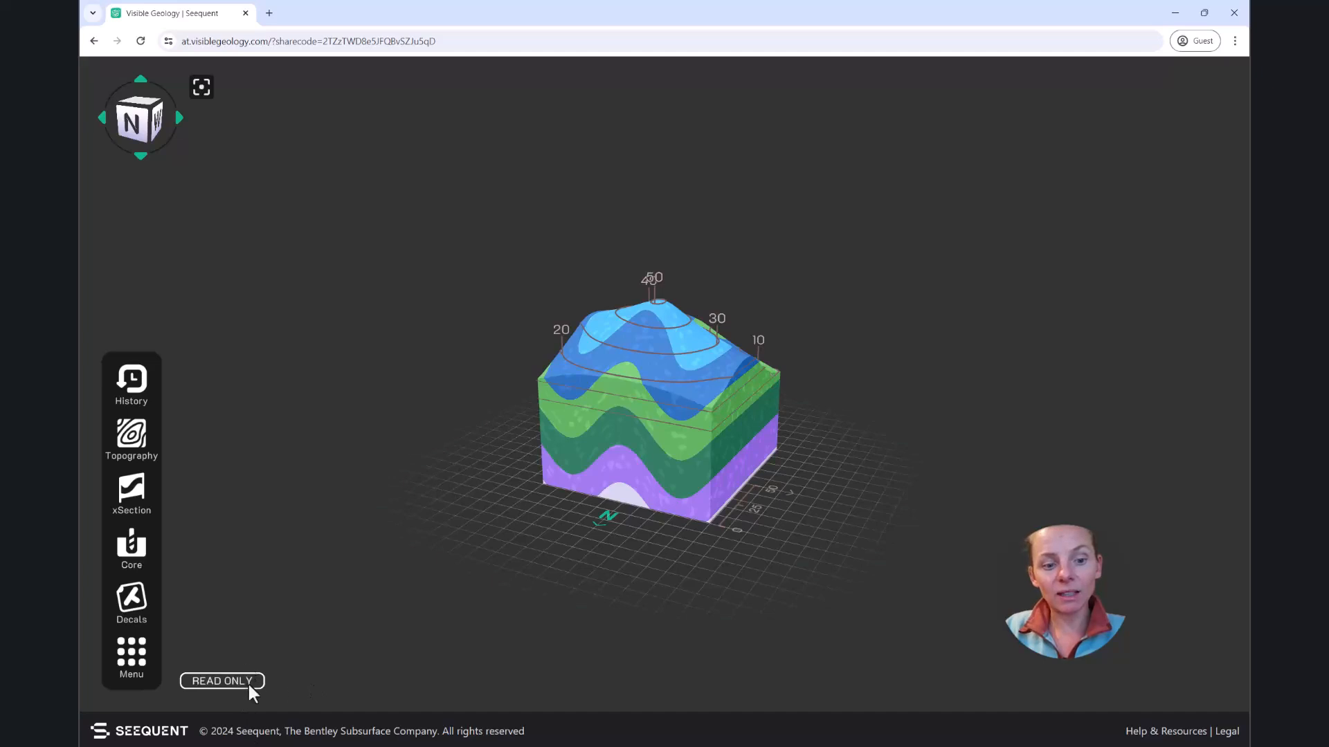
{"action": "left_click", "coordinate": [136, 606]}
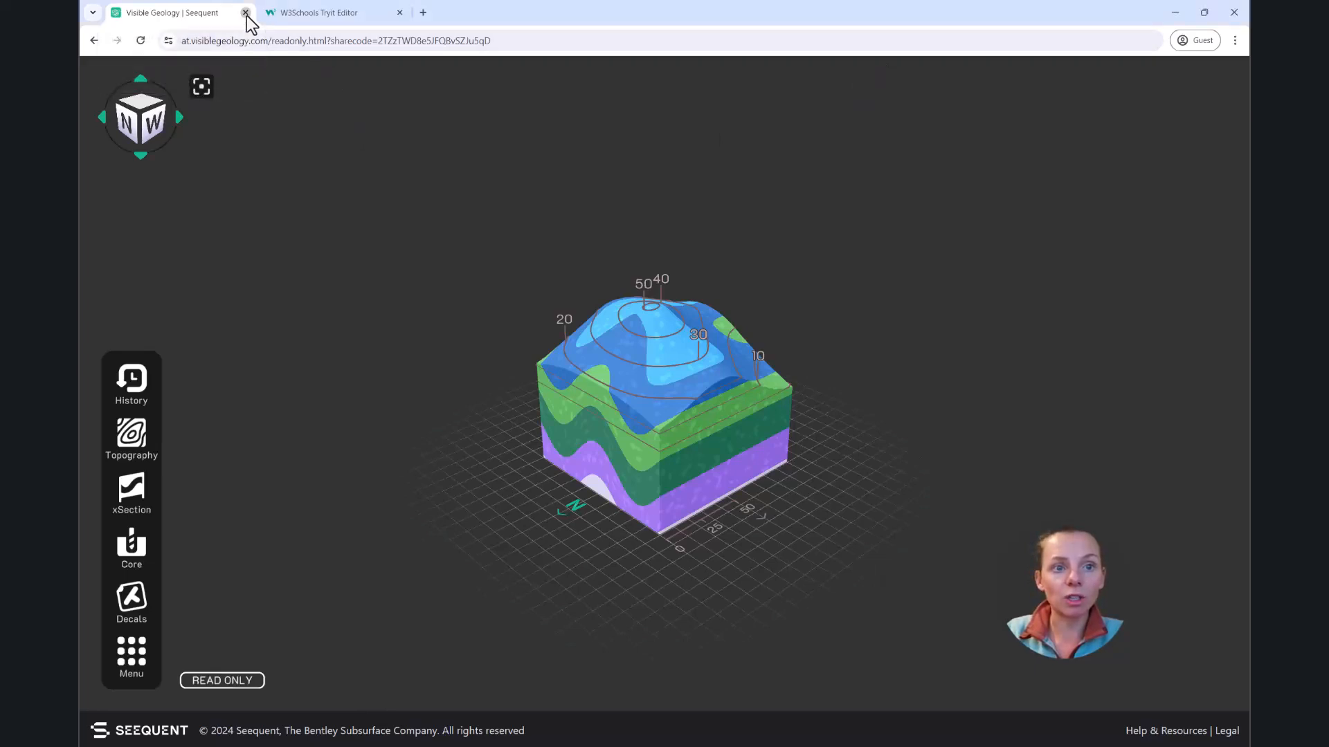
- In the W3Schools Tryit Editor, replace the sample code with an 800×600 iframe titled "Visible Geology | Seequent", frameborder 0, embedding the read-only shared model, and run it
{"action": "left_click", "coordinate": [246, 13]}
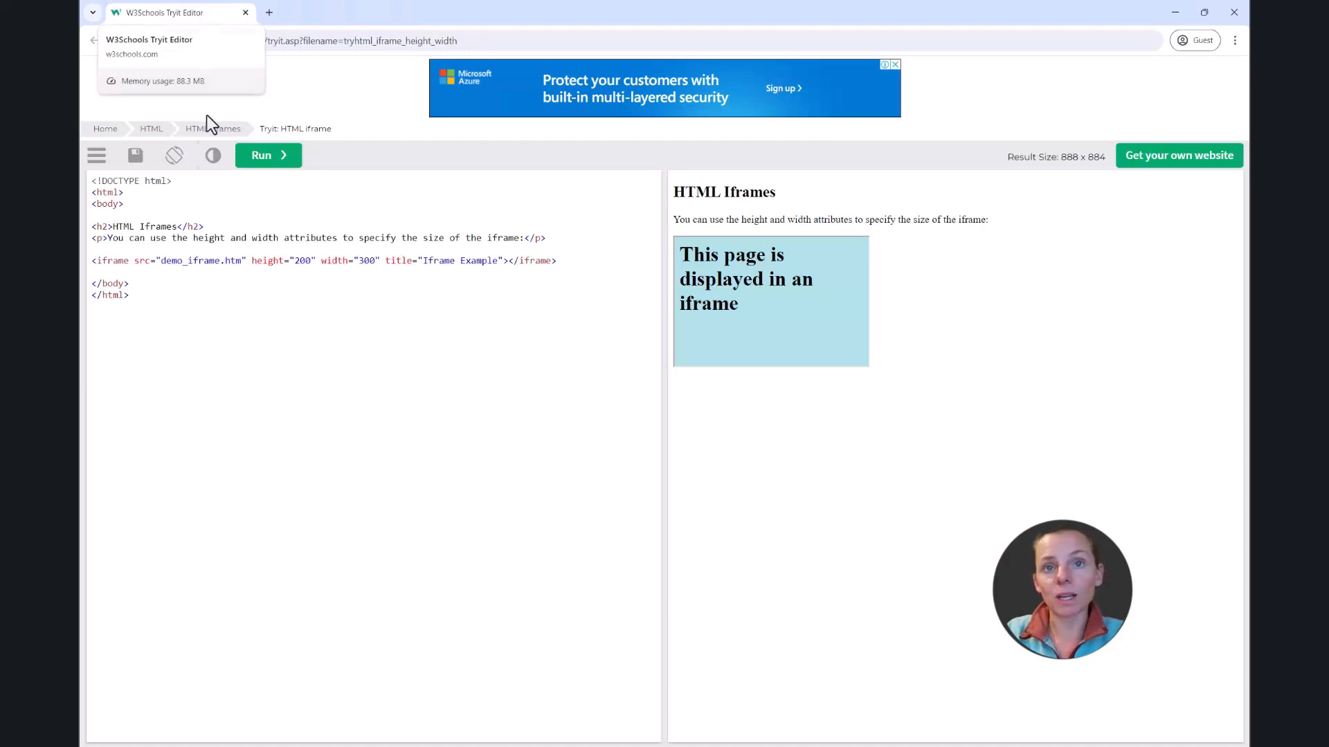
{"action": "key", "text": "ctrl+a"}
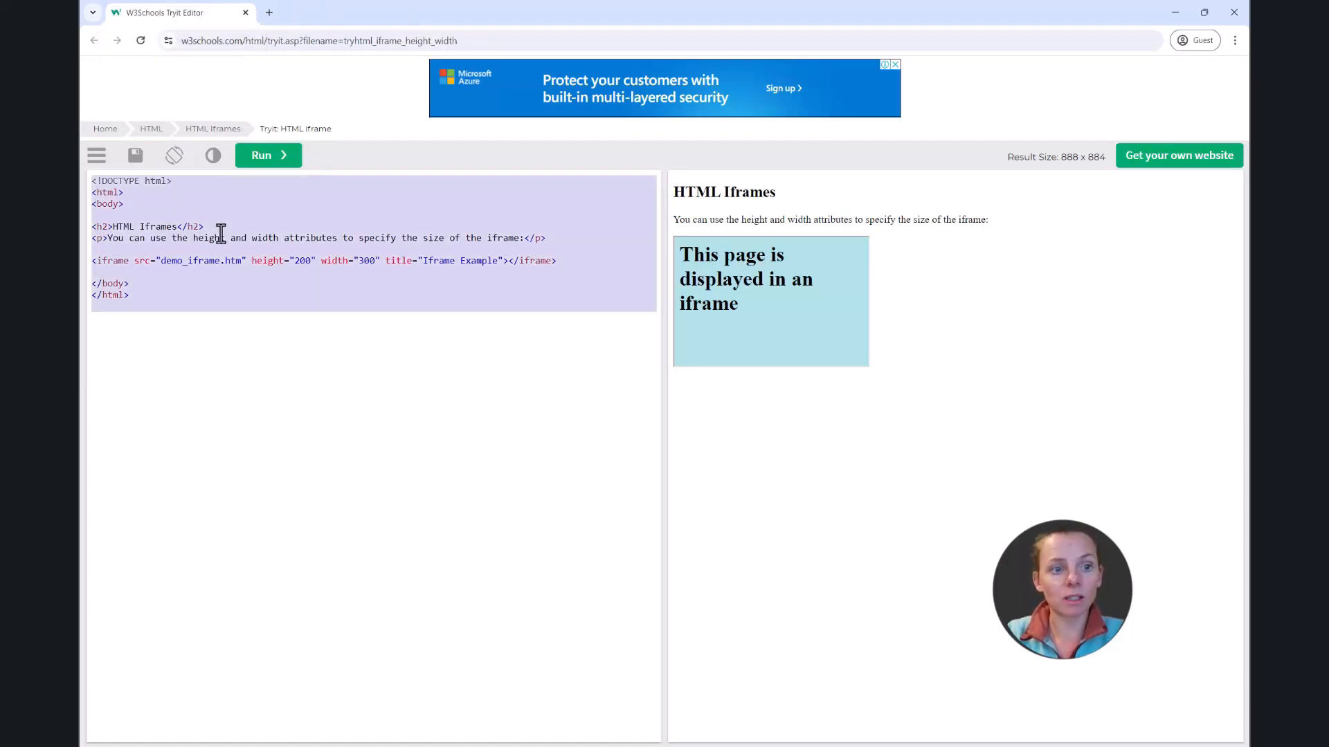
{"action": "key", "text": "BackSpace"}
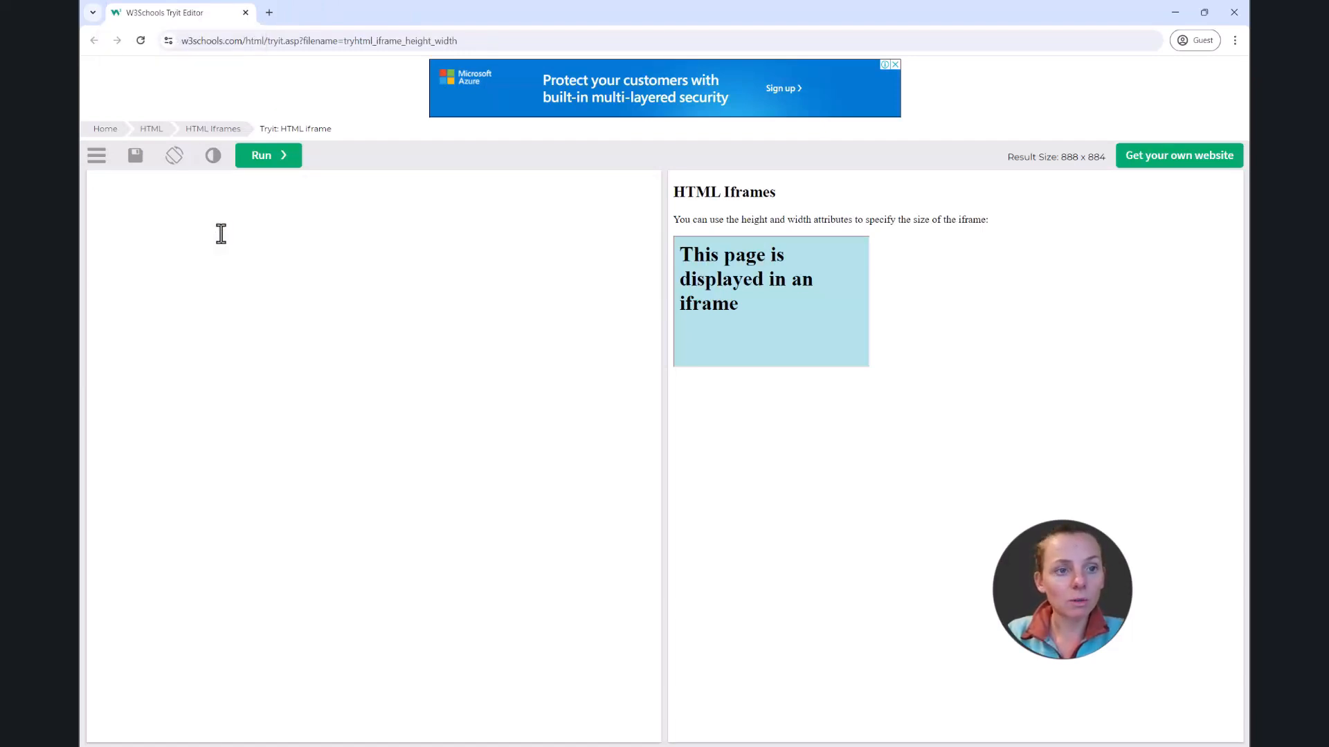
{"action": "type", "text": "<iframe width=\"800\" height=\"600\" src=\"https://at.visiblegeology.com/readonly.html?sharecode=2TZzTWD8e5JFQBvSZJu5qD\" title=\"Visible Geology | Seequent\" frameborder=\"0\"></iframe>"}
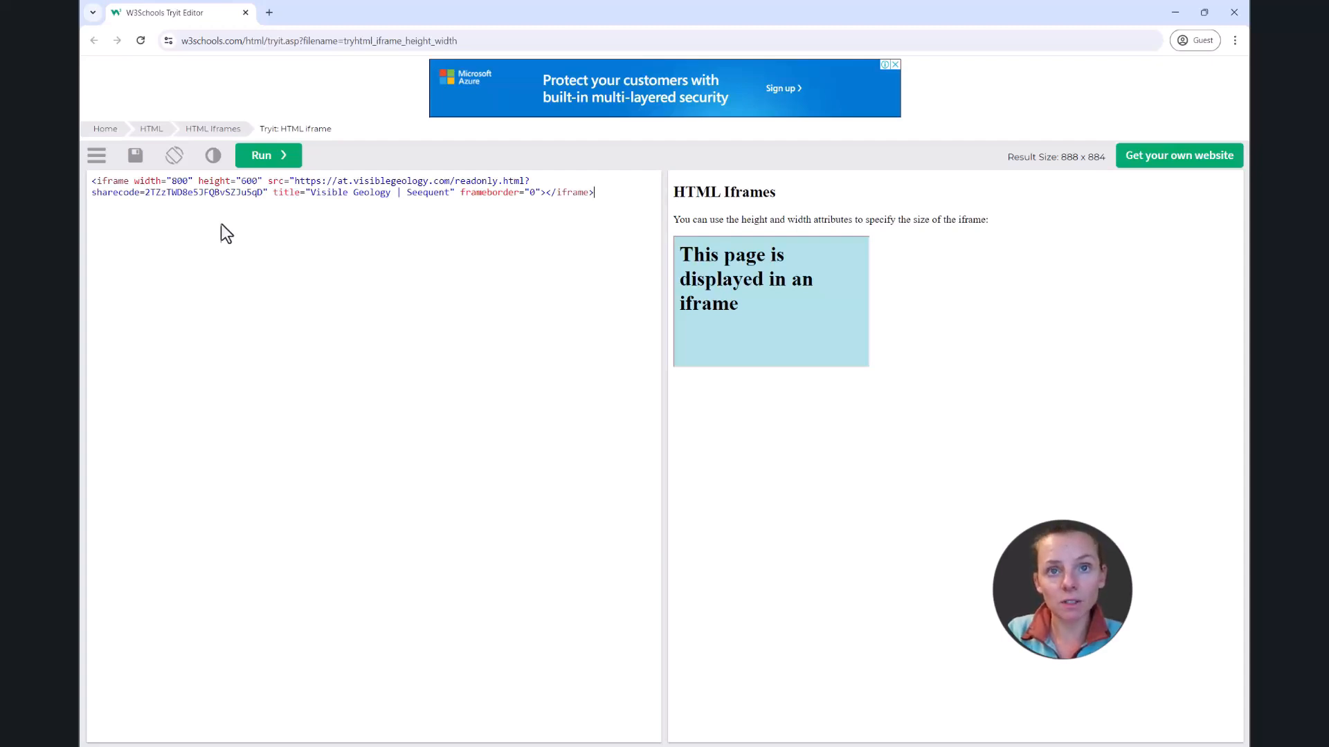
{"action": "left_click", "coordinate": [257, 163]}
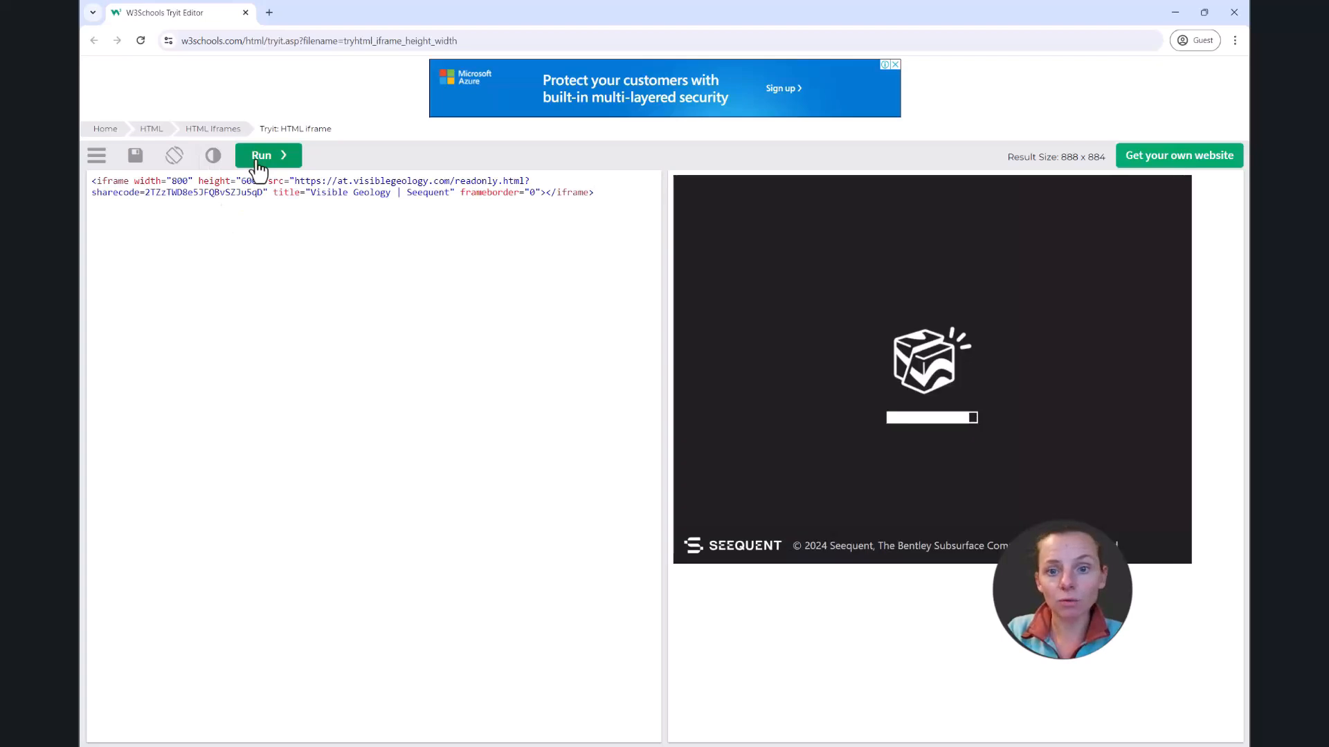